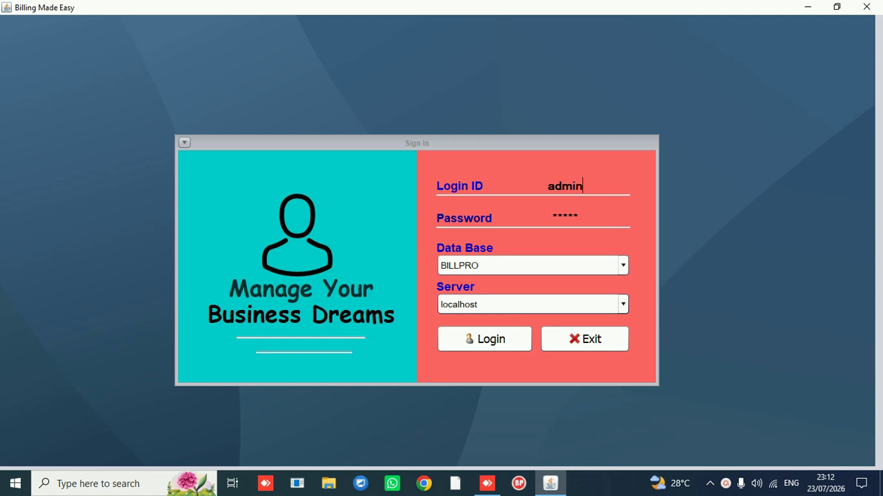
Log in to the BILLPRO database on localhost with the entered credentials
left_click(466, 339)
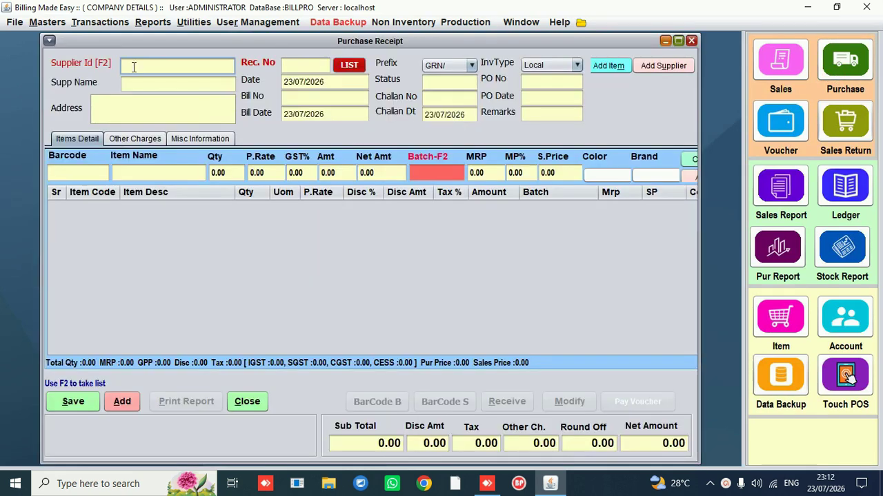
Choose ABC MOBILE DEMO as the supplier on a new purchase receipt
type("A")
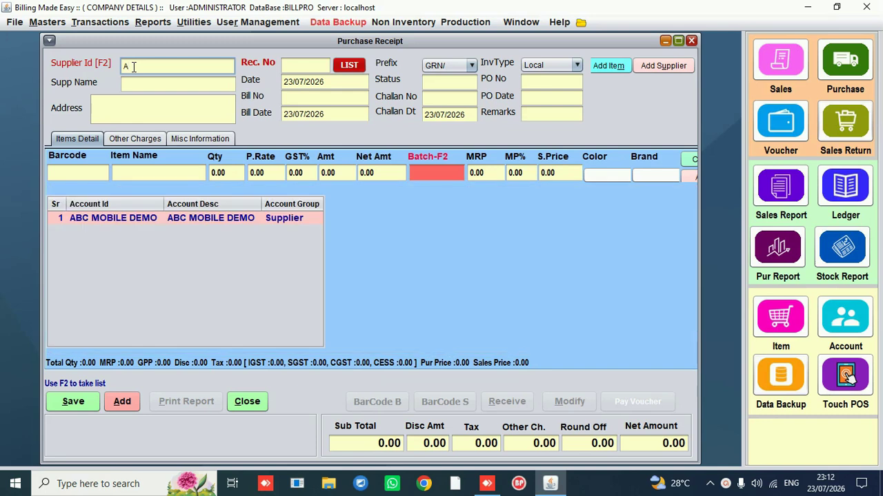
left_click(123, 216)
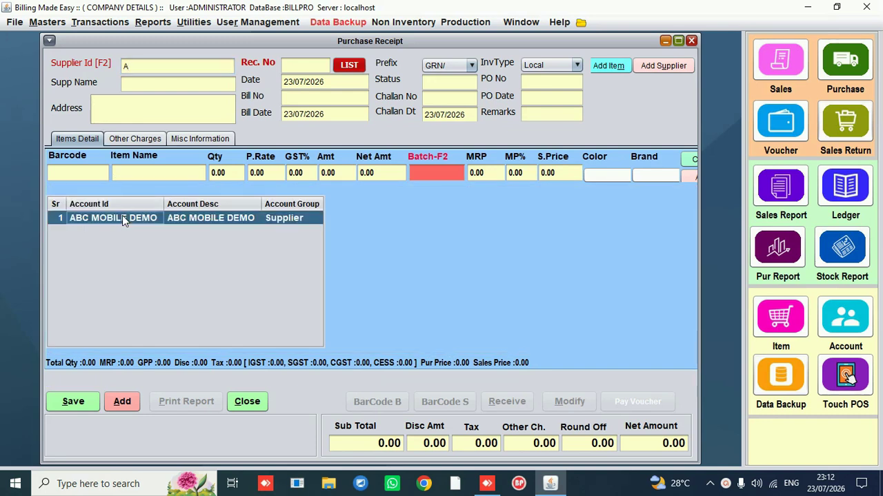
left_click(122, 215)
left_click(167, 169)
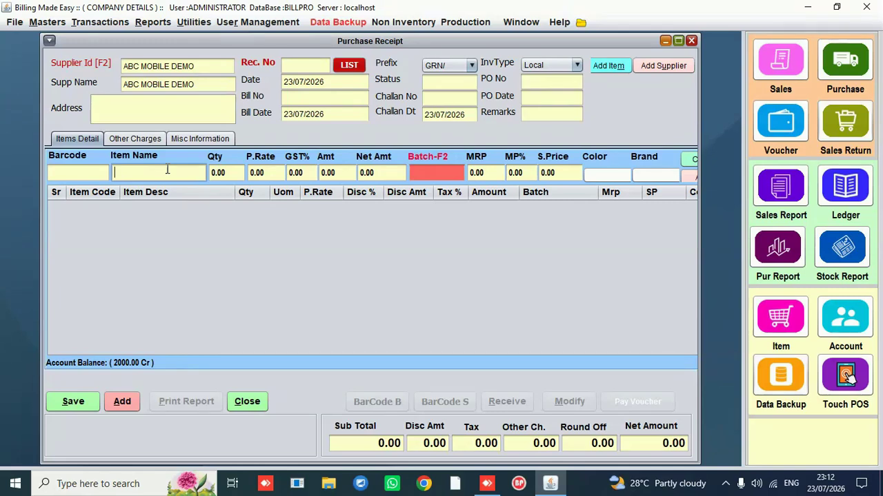
type("VI")
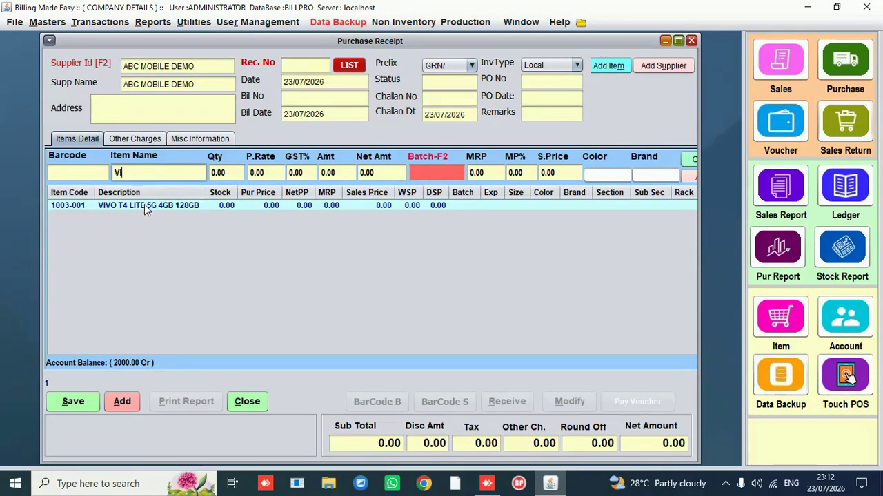
left_click(145, 206)
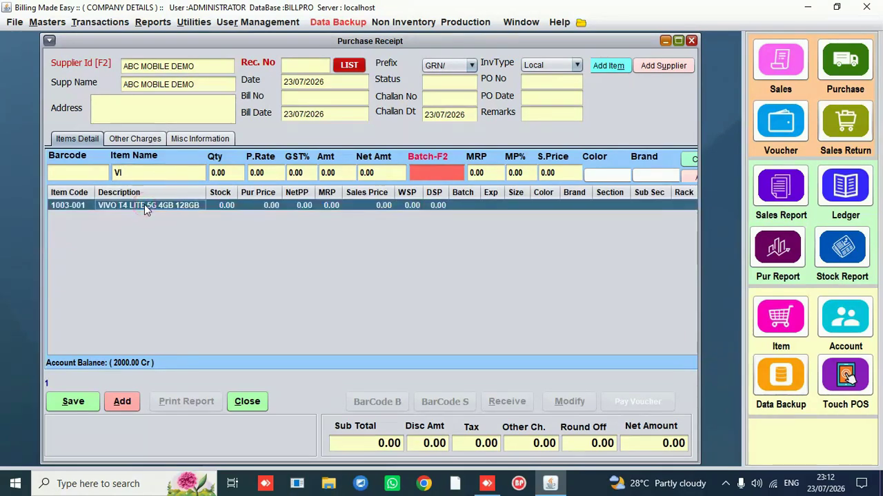
key("Return")
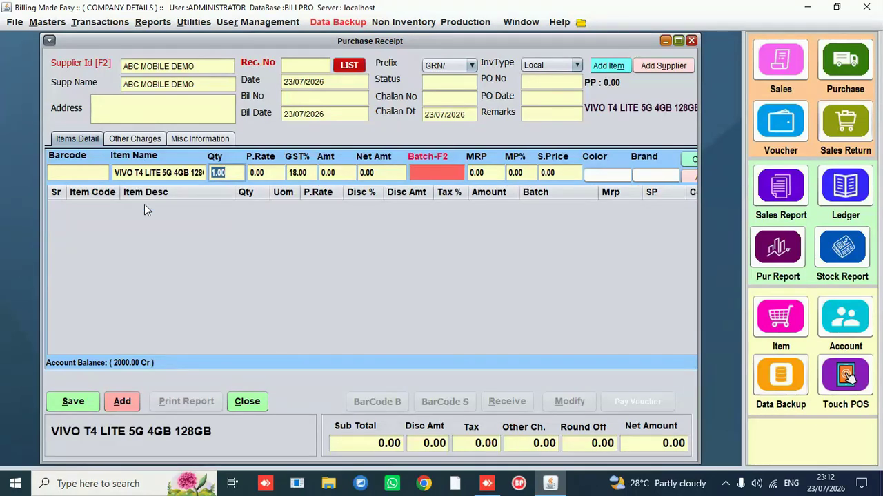
left_click(256, 174)
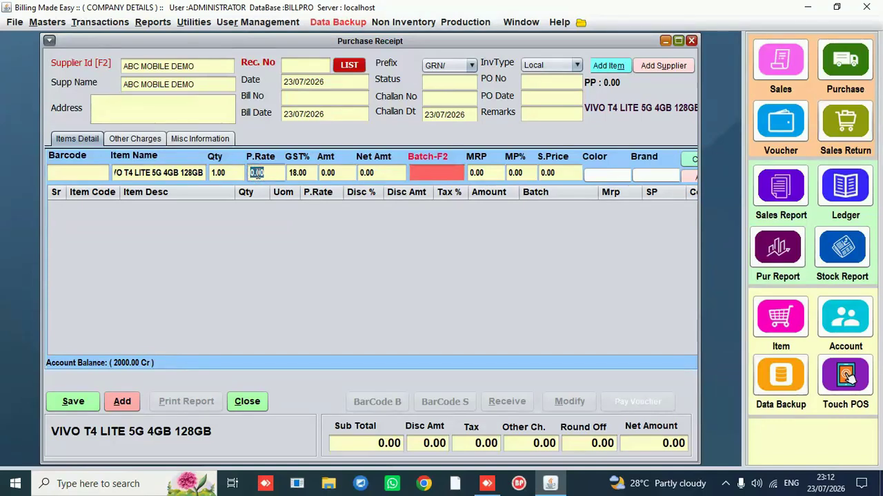
type("15000")
left_click(422, 174)
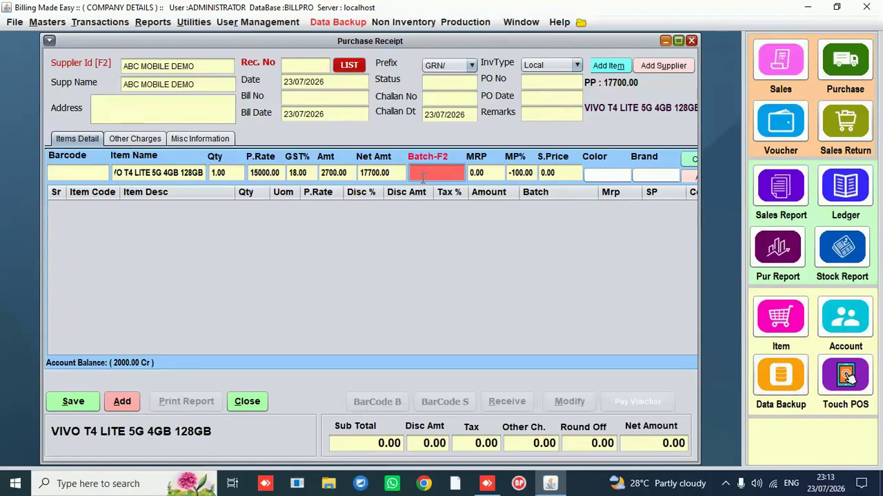
type("637773829929")
left_click(494, 173)
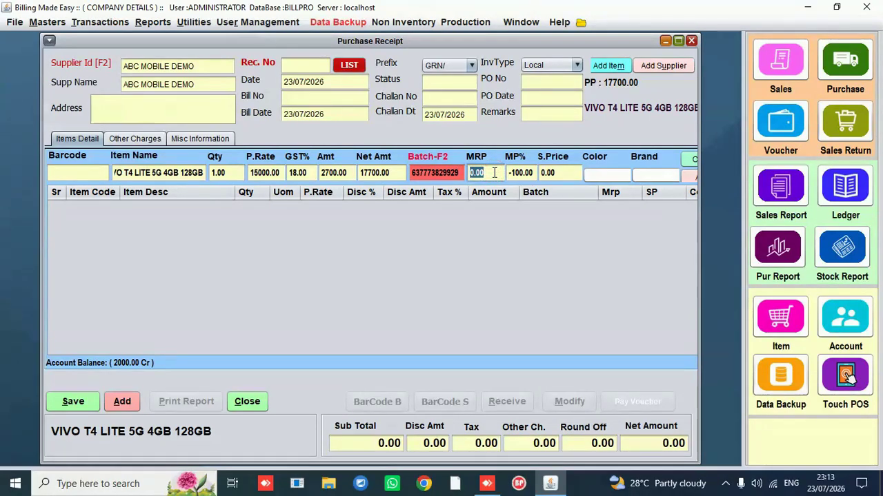
type("21000")
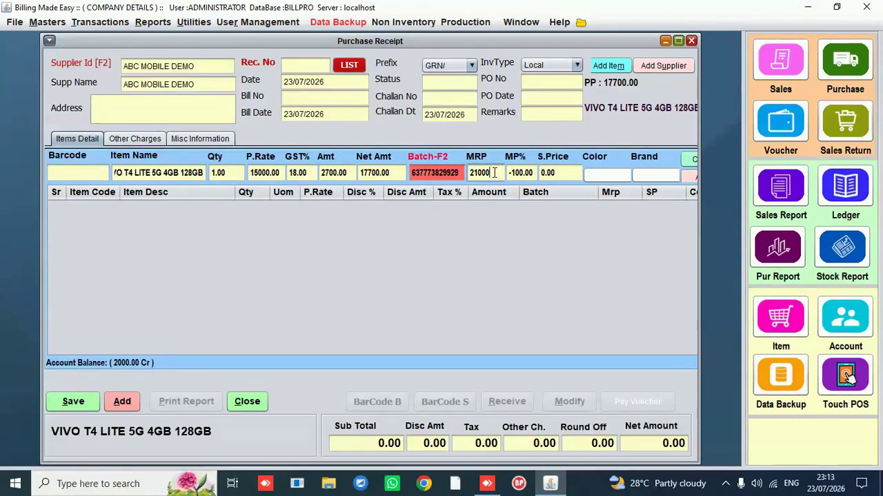
left_click(549, 173)
type("21000")
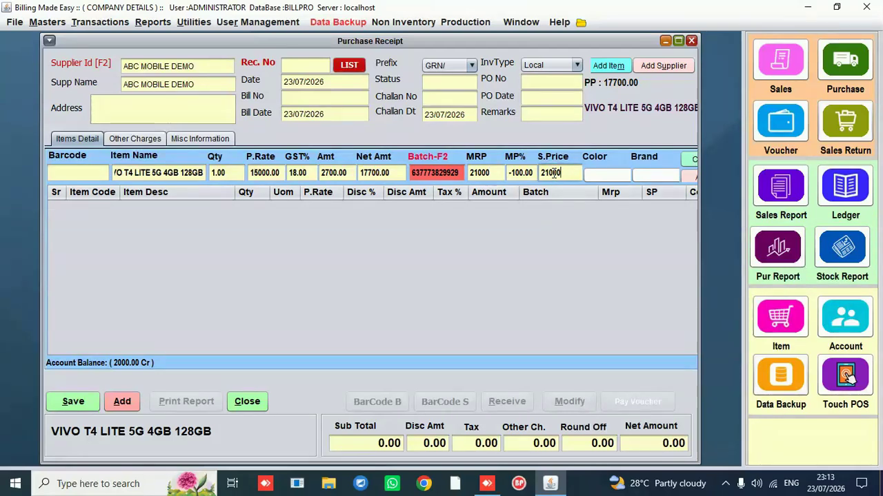
Set the VIVO line's colour to SAGE GREEN and brand to VIVO-VIVO, and add it
left_click(677, 41)
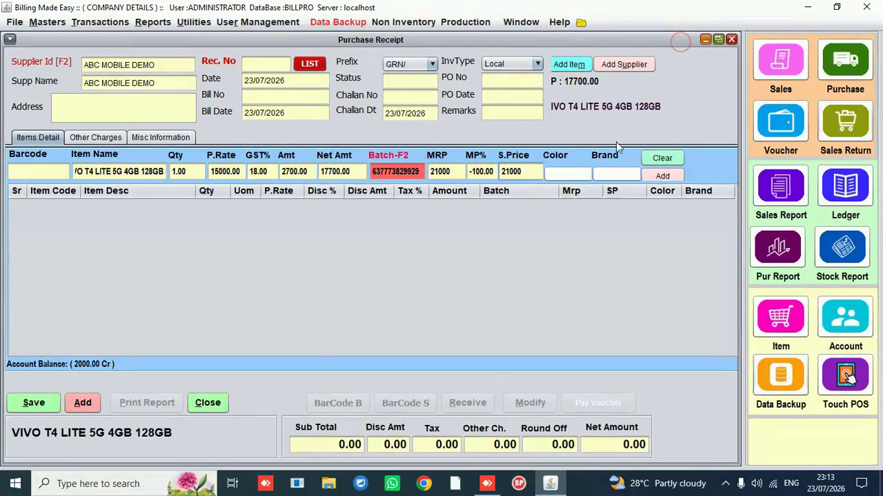
left_click(579, 175)
left_click(580, 176)
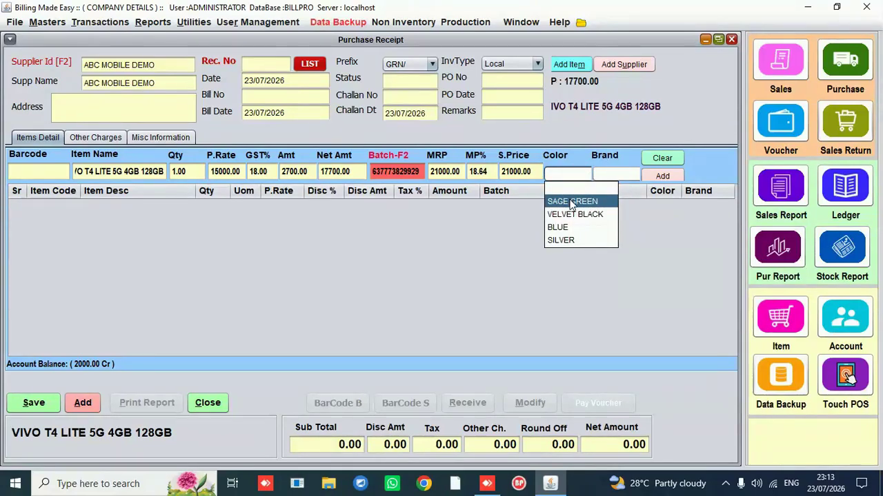
left_click(571, 201)
left_click(600, 176)
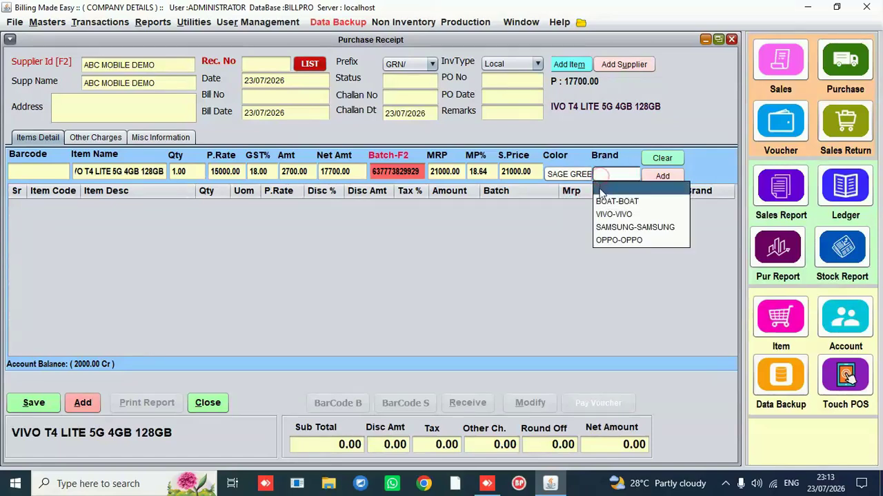
left_click(611, 215)
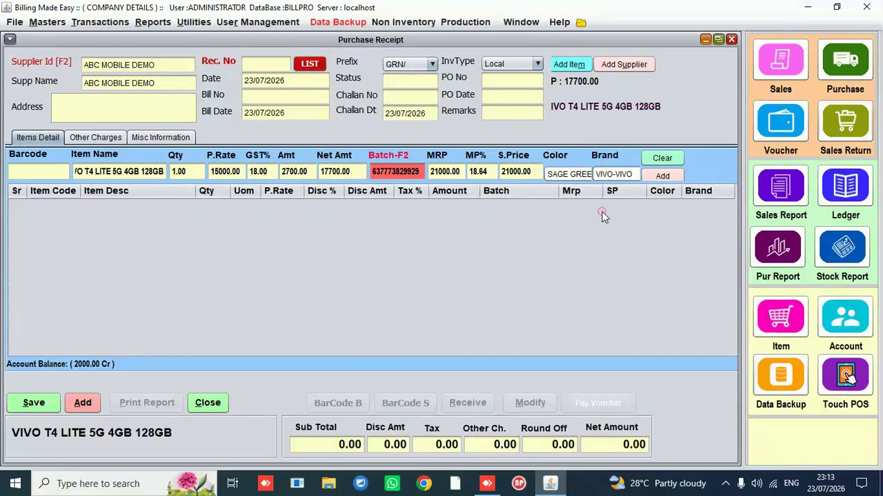
left_click(660, 177)
left_click(385, 173)
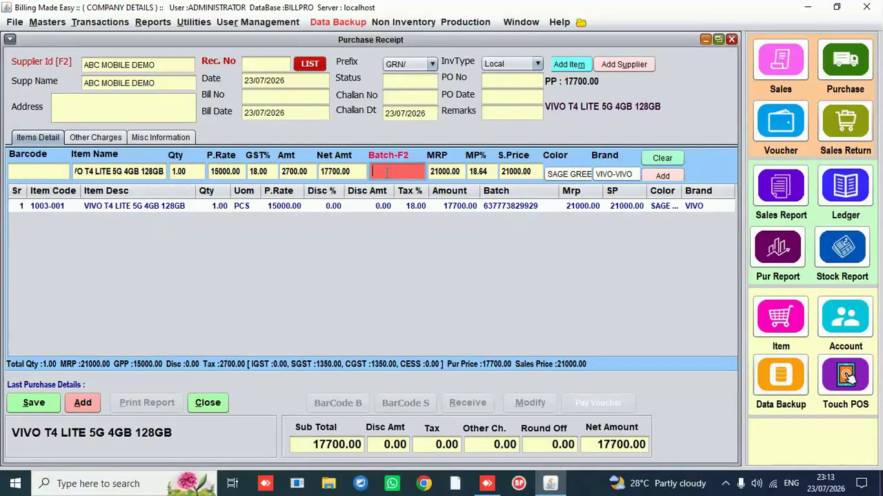
Add VIVO lines for batch 276363663 in BLUE and batch 276363322 in SILVER
type("276363663")
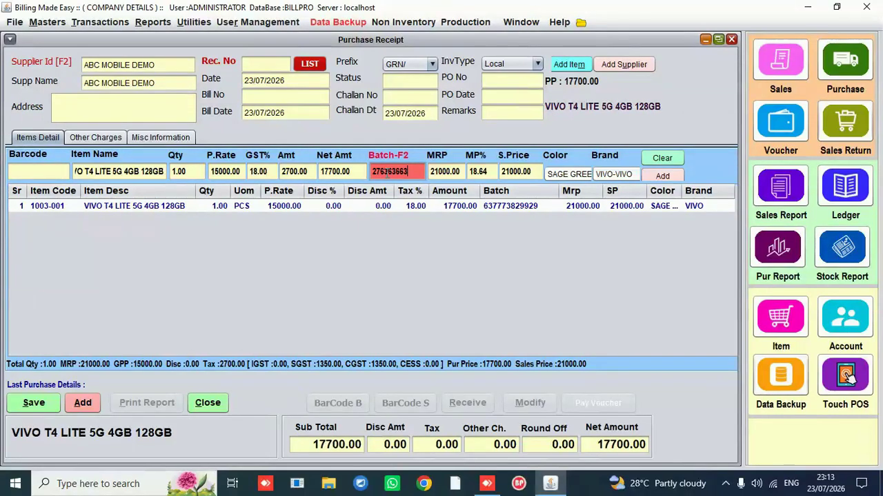
left_click(555, 175)
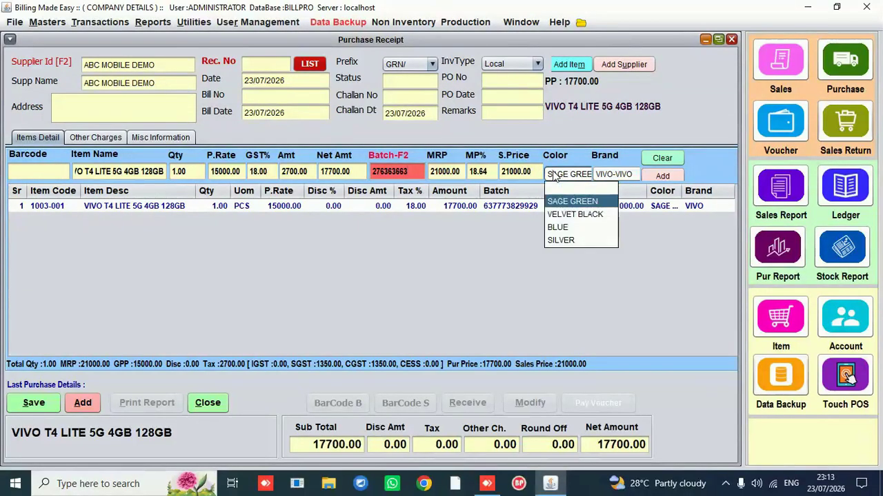
left_click(559, 227)
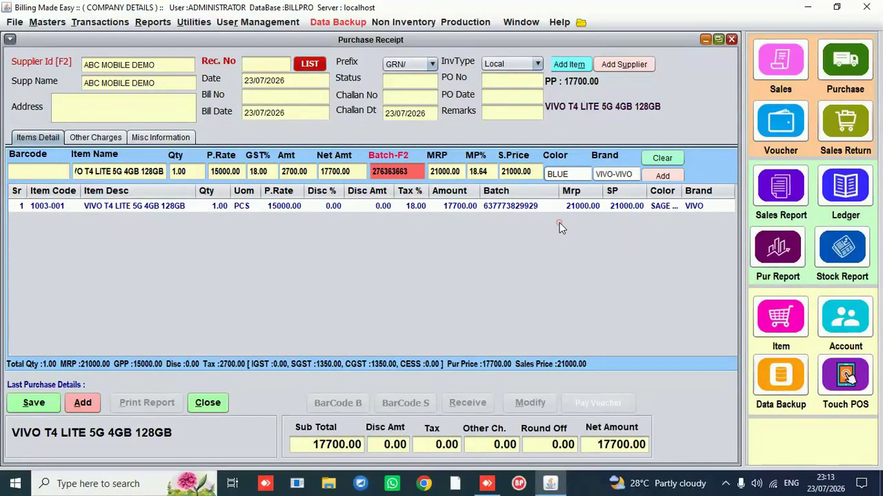
left_click(661, 177)
left_click(403, 172)
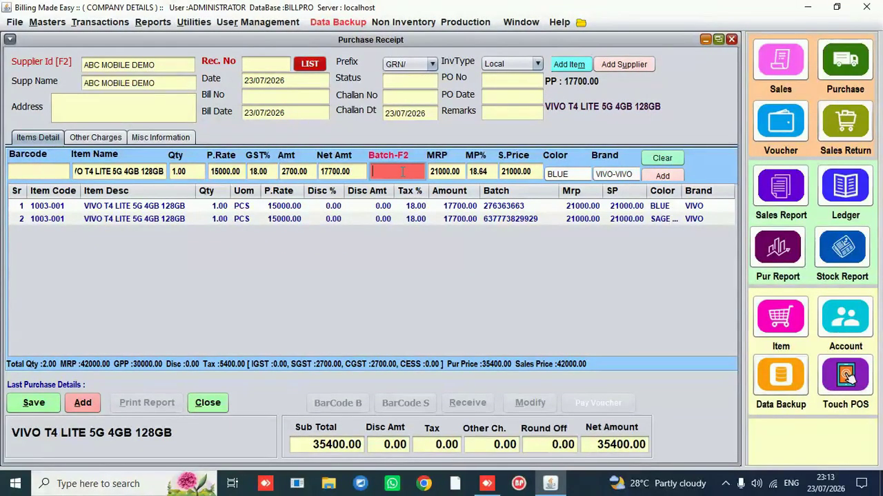
type("276363322")
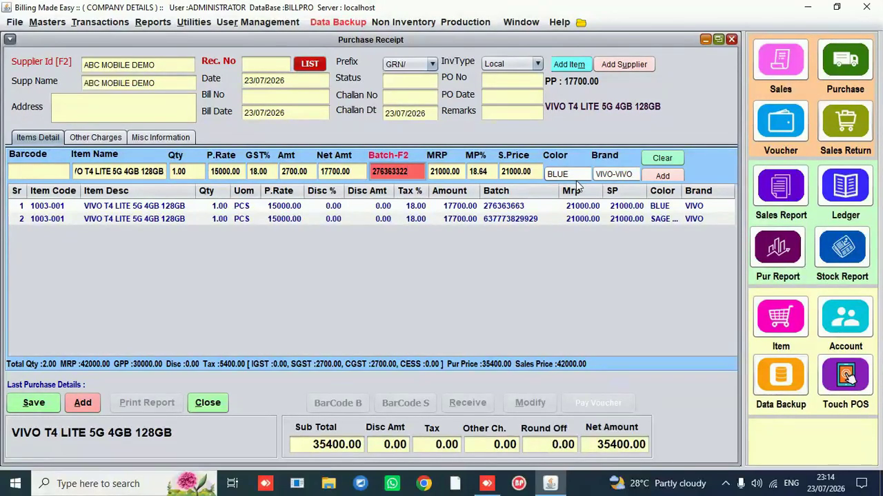
left_click(575, 175)
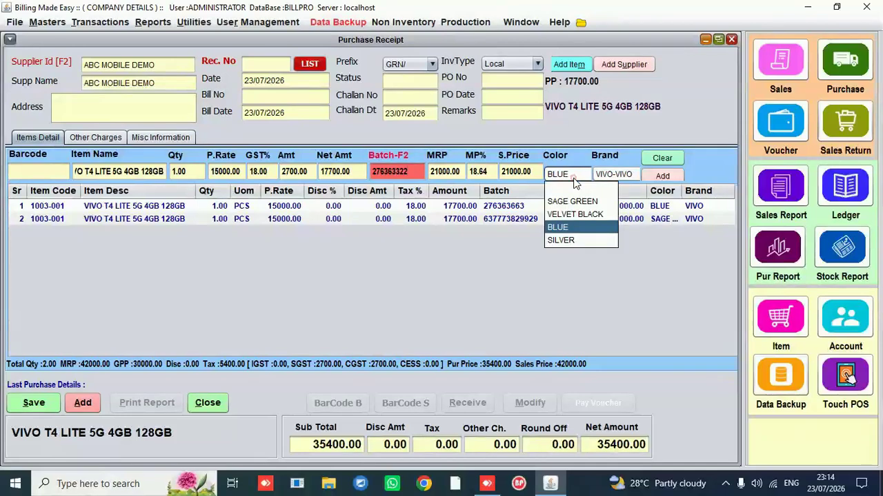
left_click(562, 239)
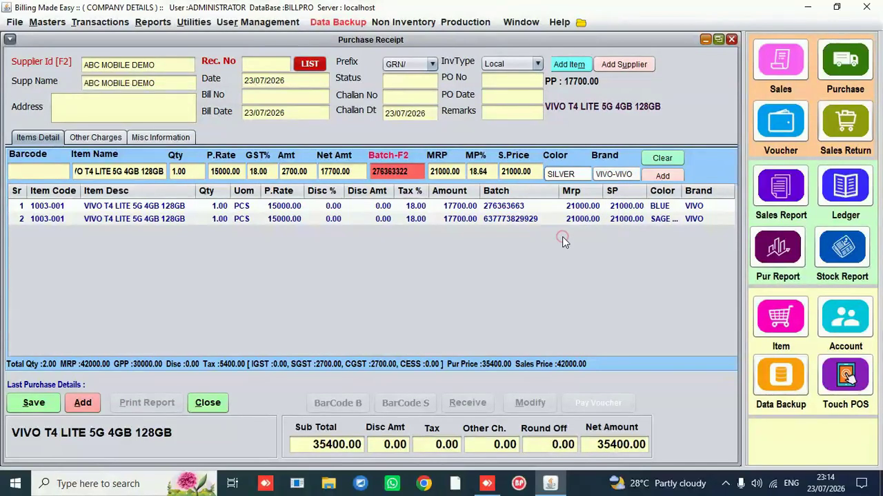
left_click(660, 176)
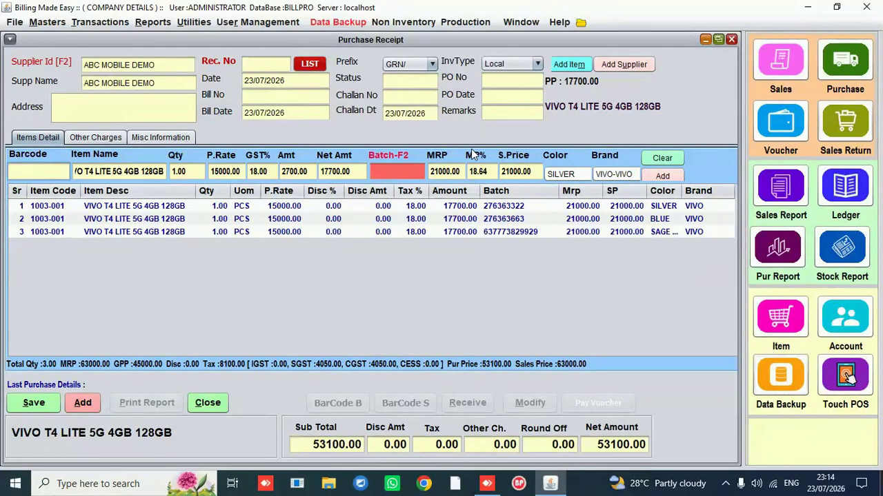
Create the item 'ear buds' with 18% IGST, saved as item 1005, and close the form
left_click(567, 64)
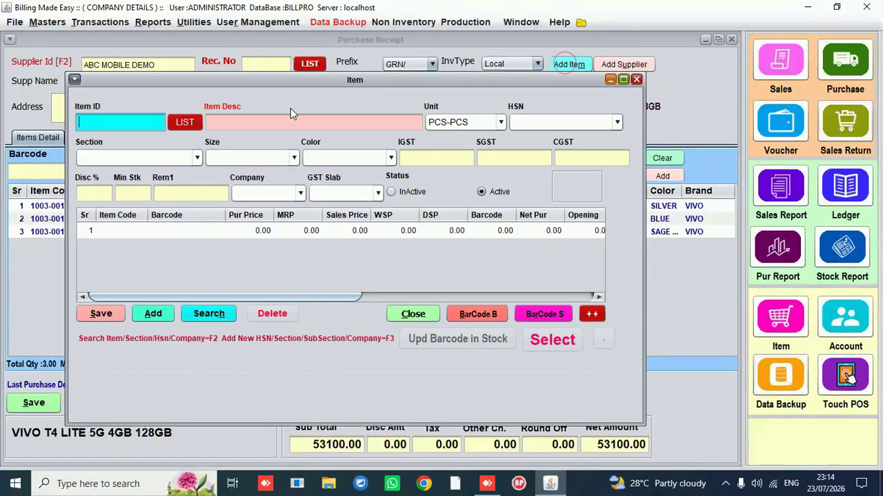
left_click(230, 123)
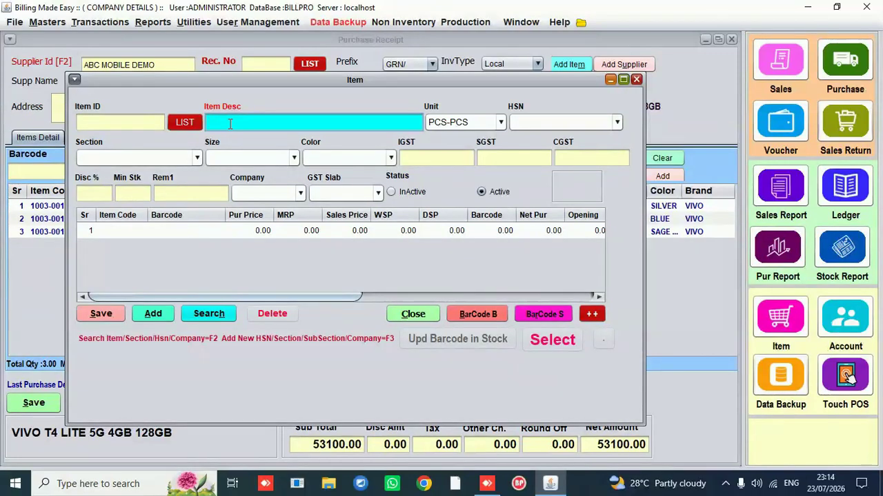
type("ear buds")
left_click(417, 160)
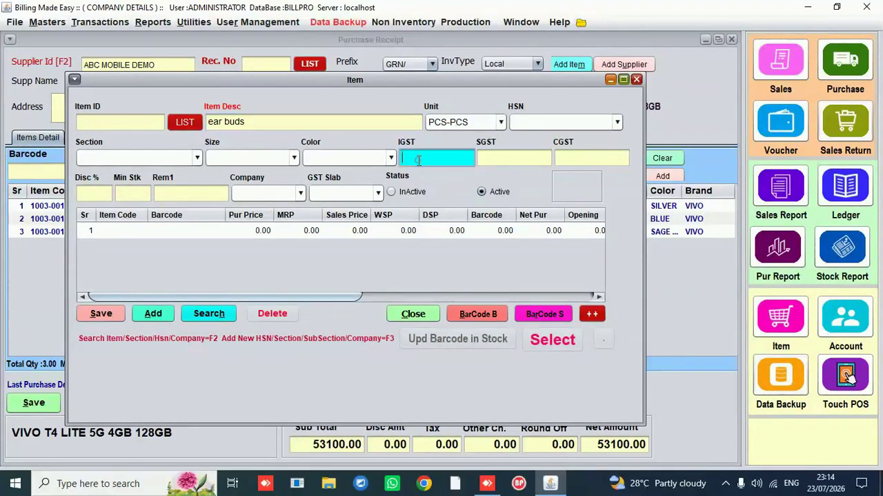
type("18")
left_click(104, 316)
left_click(107, 319)
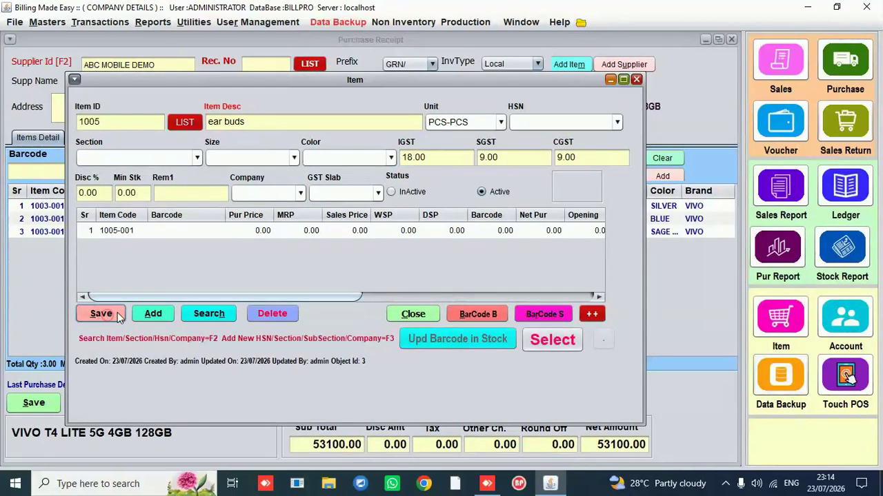
left_click(636, 80)
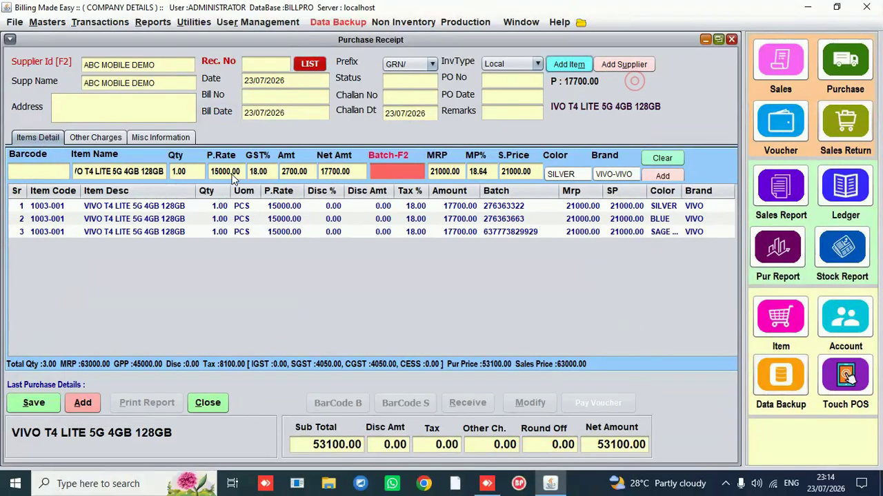
Clear the entry line and select ear buds as the received item
left_click(145, 171)
left_click(662, 158)
left_click(141, 176)
type("E")
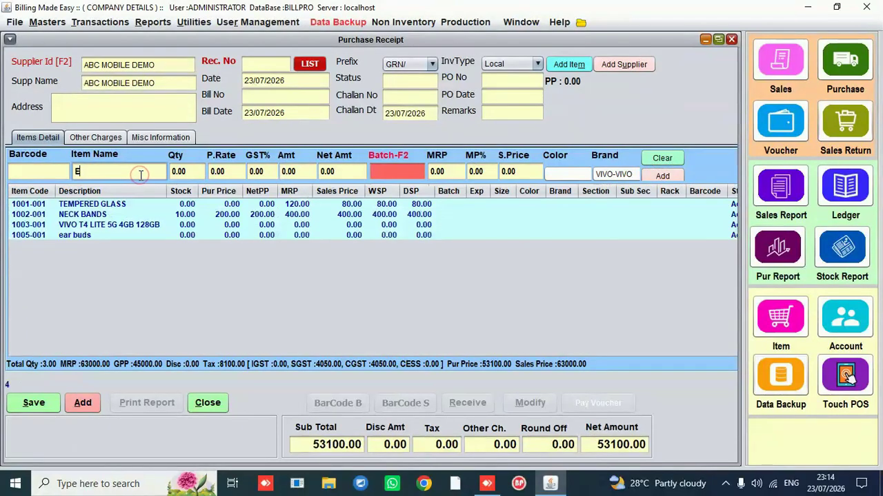
left_click(82, 235)
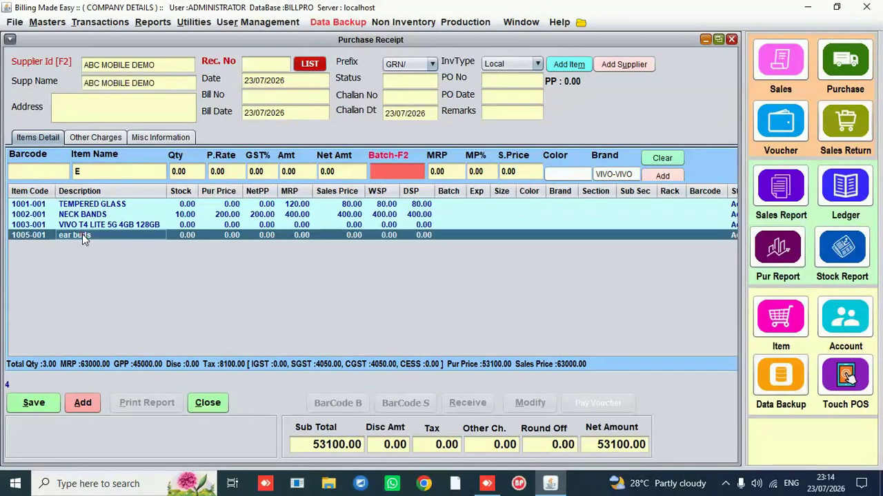
key("Return")
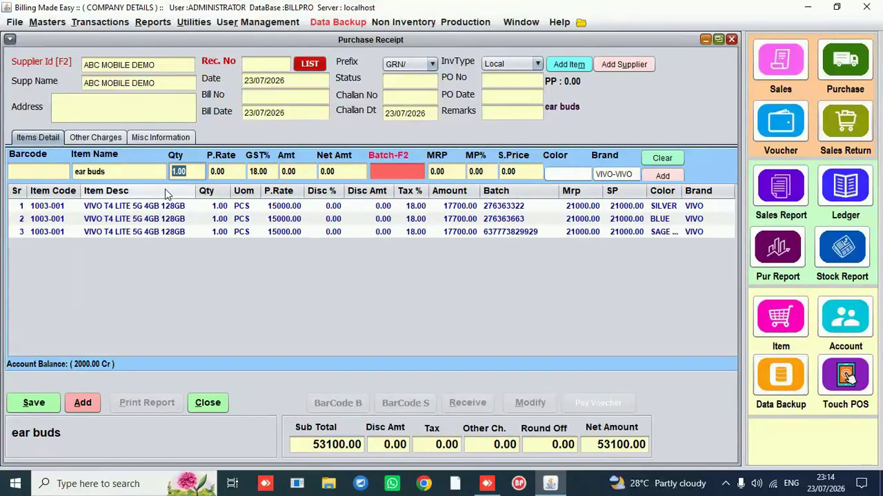
Enter quantity 10, rate 500, MRP 2999, selling price 1099, brand BOAT, and add the line
type("10")
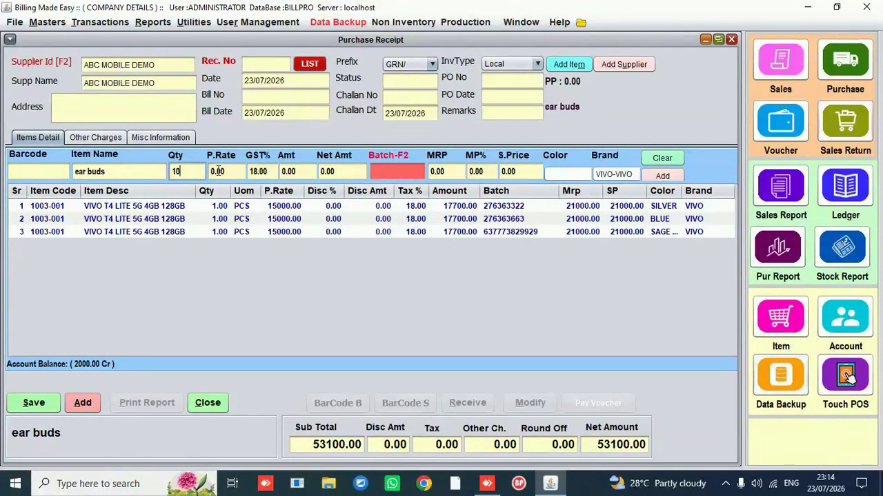
left_click(220, 172)
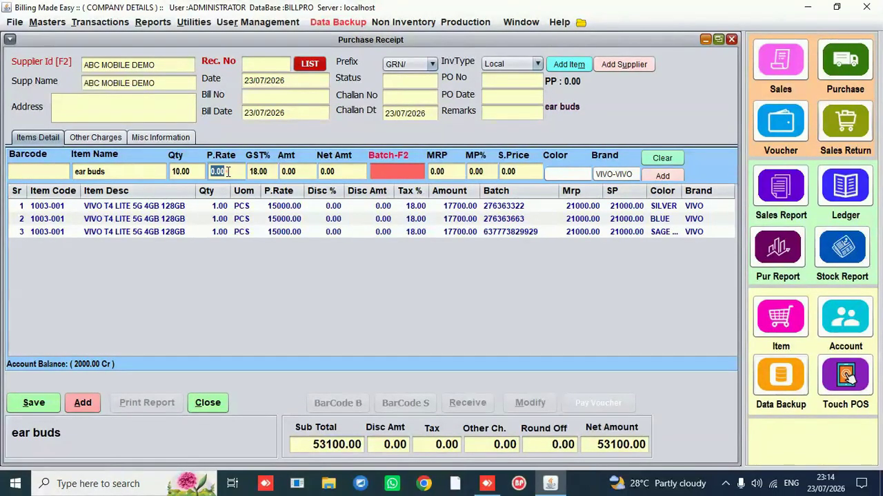
type("500")
key("Return")
type("2")
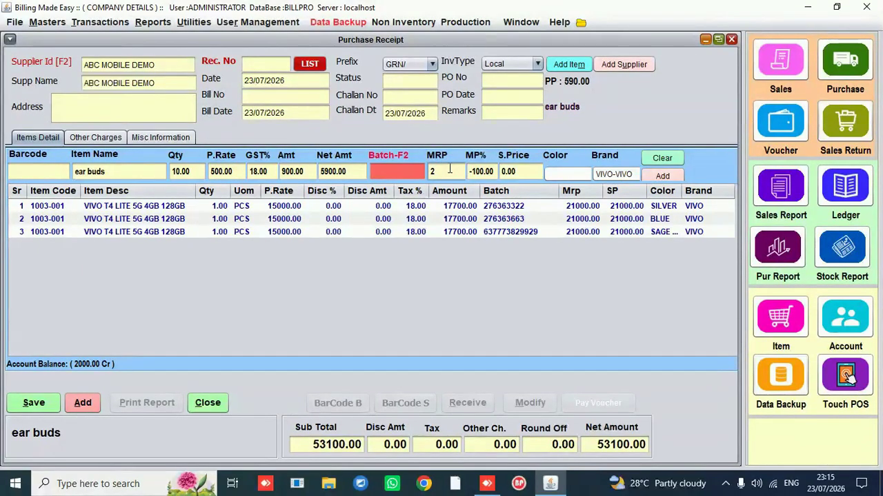
type("999")
key("Return")
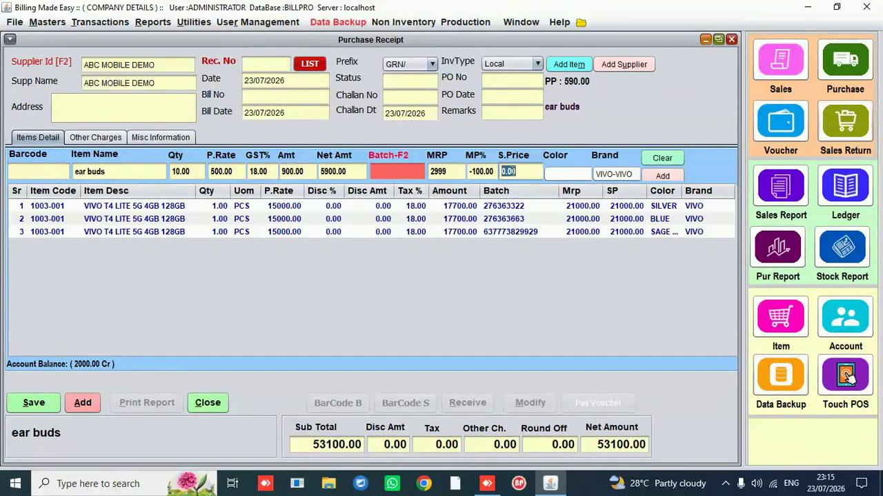
type("1099")
left_click(621, 175)
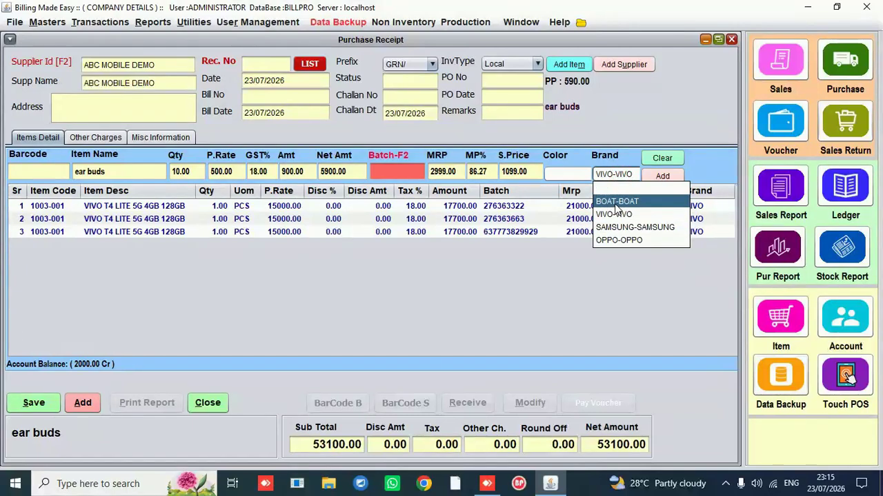
left_click(618, 202)
left_click(658, 176)
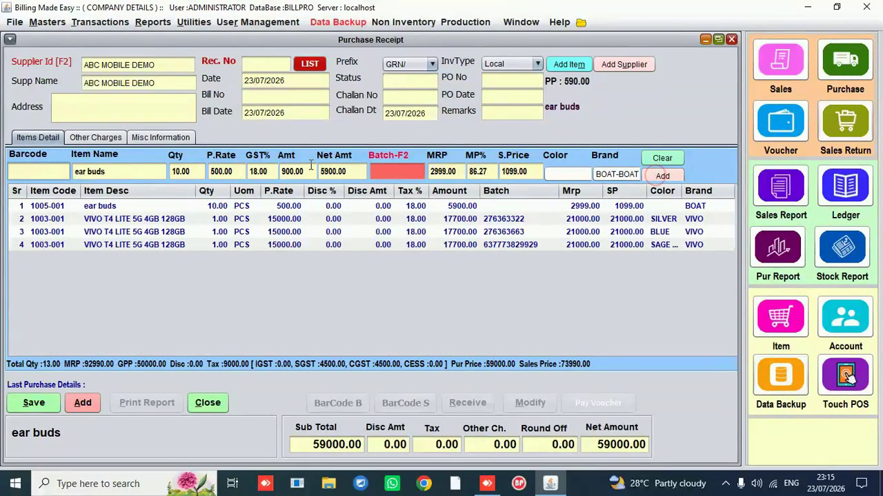
left_click(132, 172)
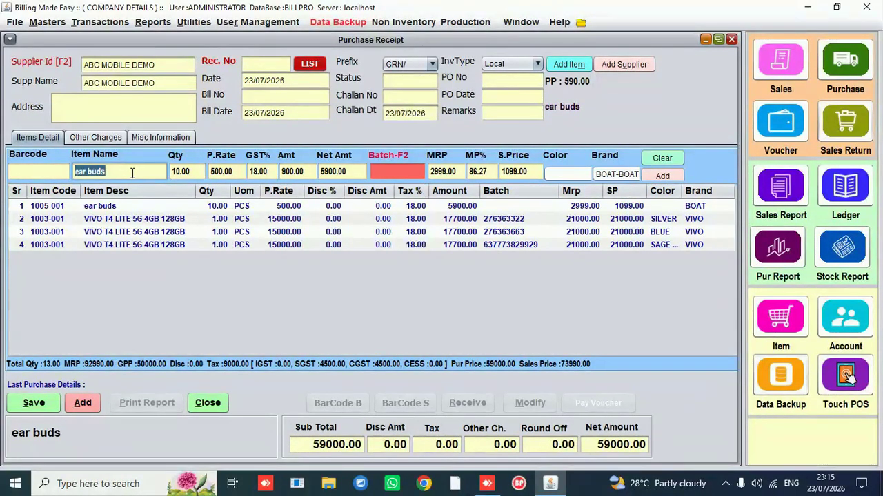
Add 4 NECK BANDS at rate 200 with selling price 400, then save the receipt
type("E")
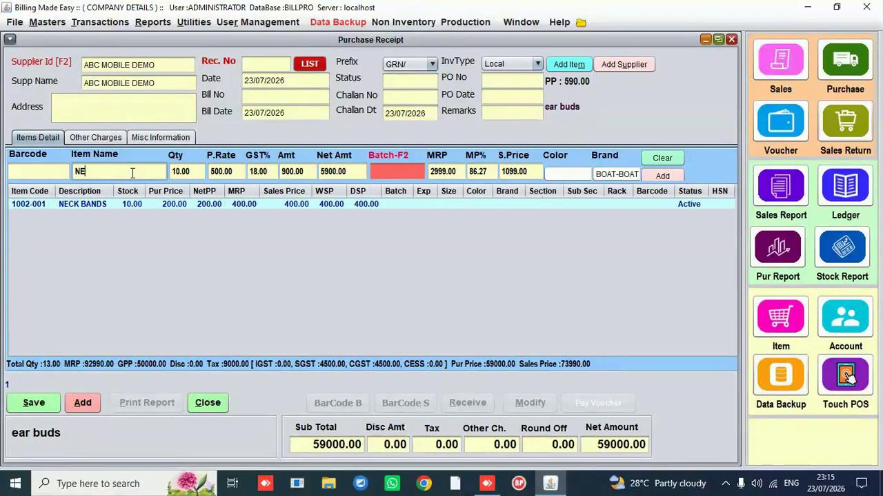
left_click(102, 204)
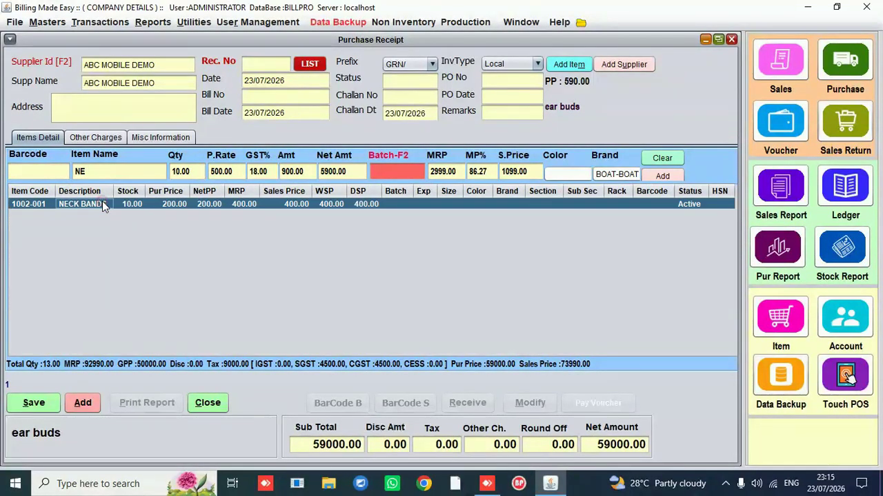
double_click(102, 204)
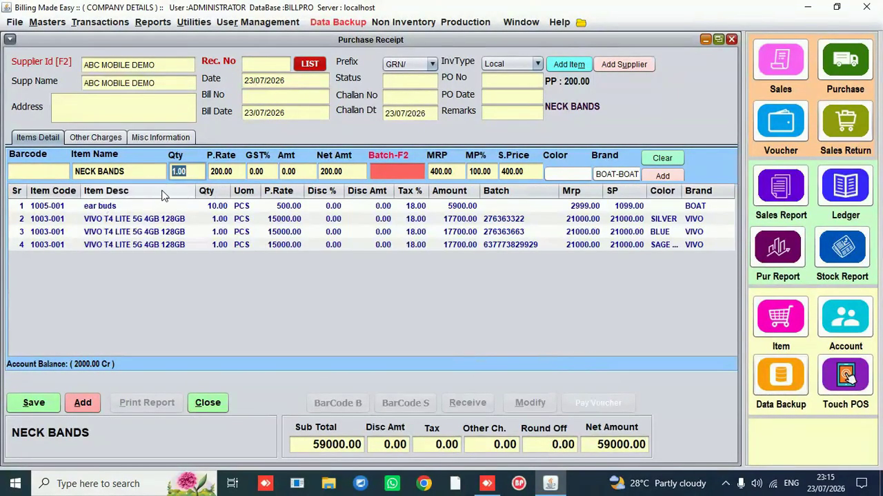
type("4")
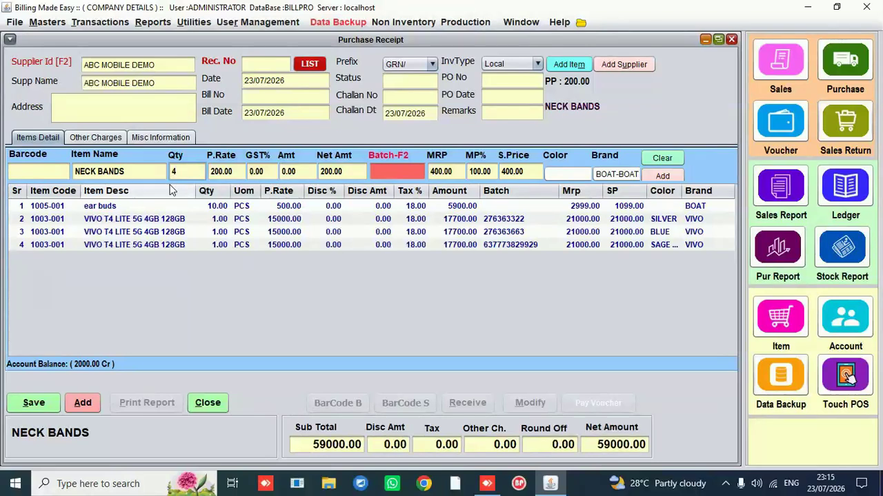
left_click(222, 173)
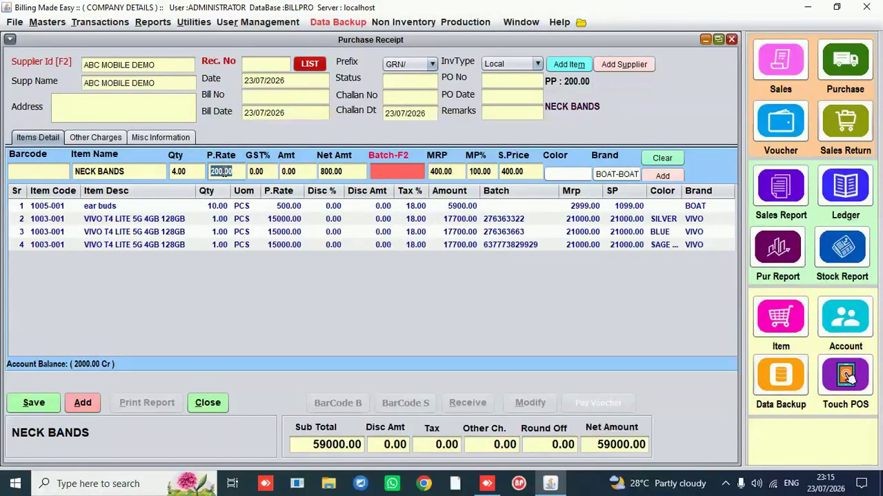
left_click(473, 172)
left_click(514, 172)
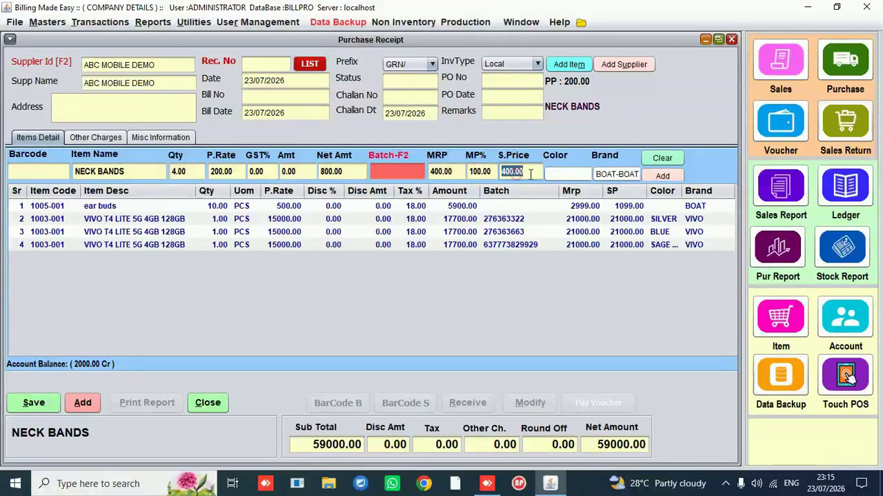
left_click(662, 176)
left_click(33, 403)
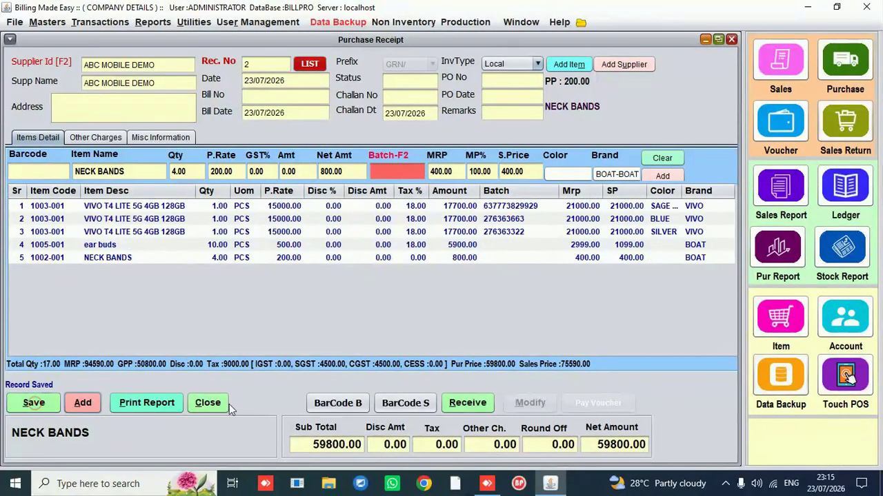
Preview the barcode labels, mark receipt 2 as received, and close it
left_click(348, 407)
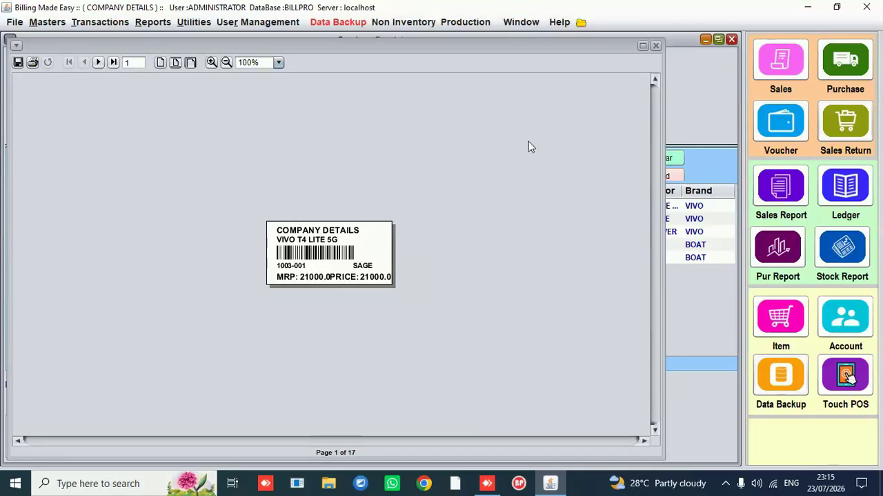
left_click(656, 47)
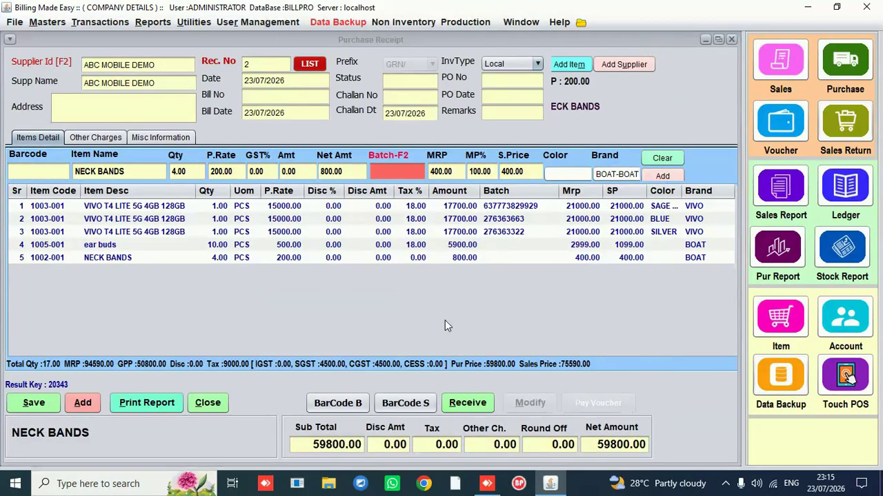
left_click(465, 405)
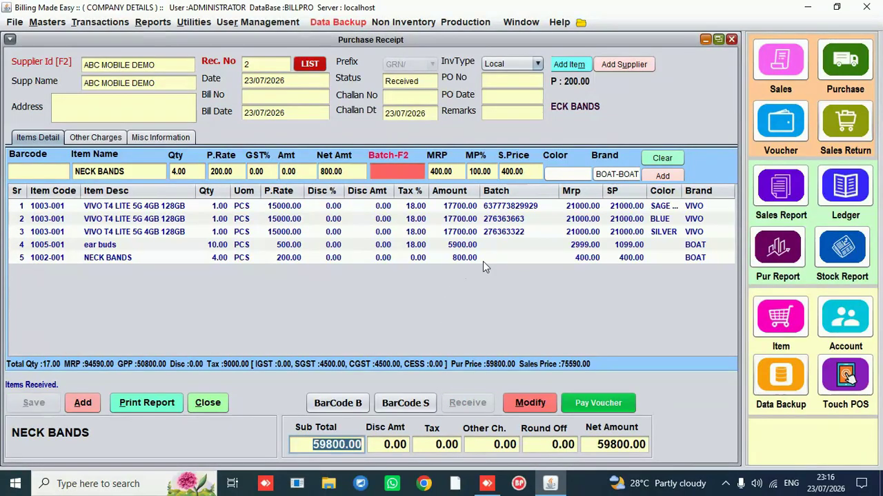
left_click(731, 40)
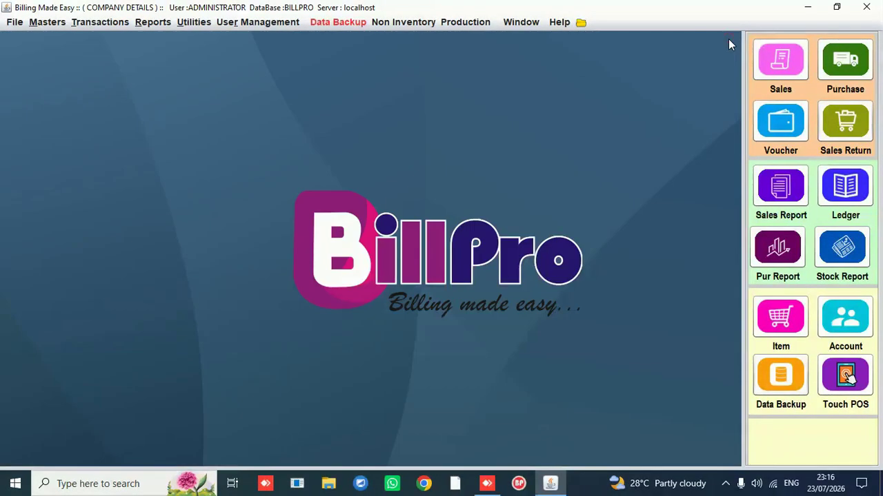
Start a sales invoice and add the blue VIVO T4 LITE 5G 4GB 128GB unit
left_click(768, 62)
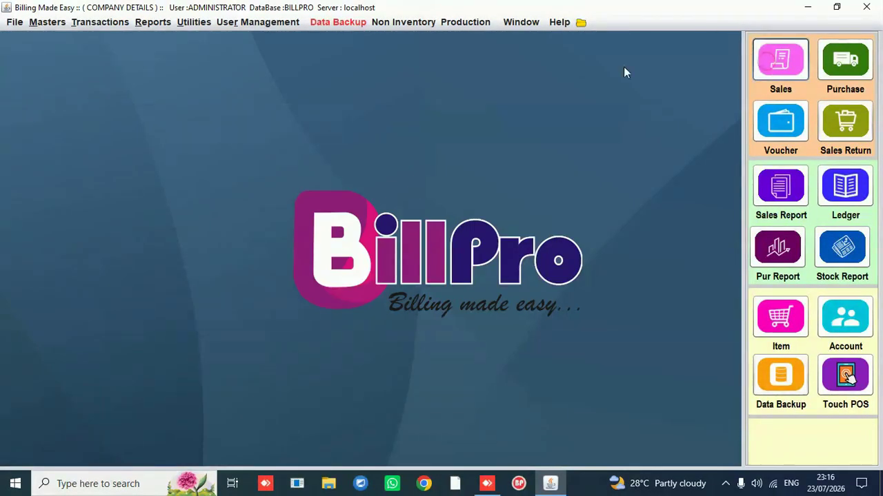
left_click(165, 159)
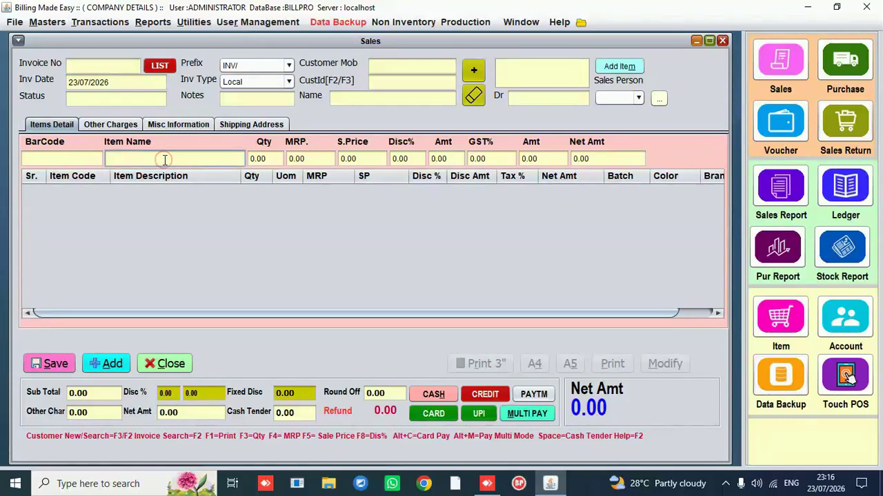
type("VI")
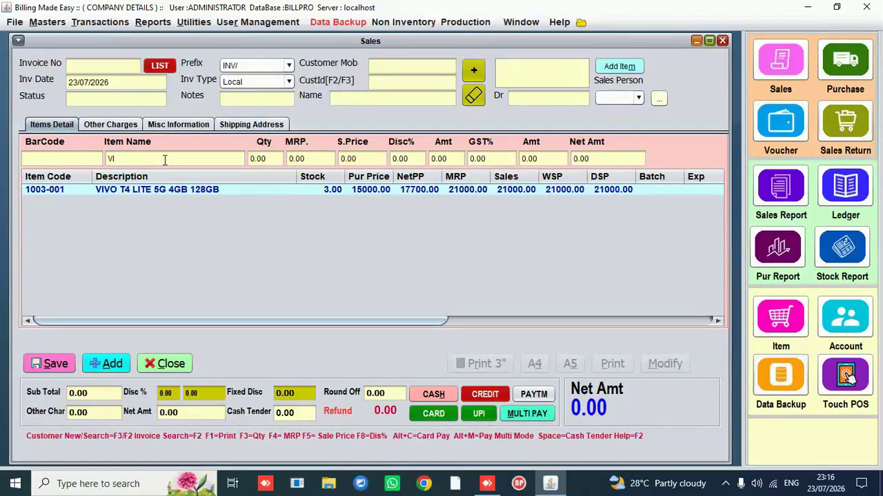
left_click(155, 190)
double_click(156, 189)
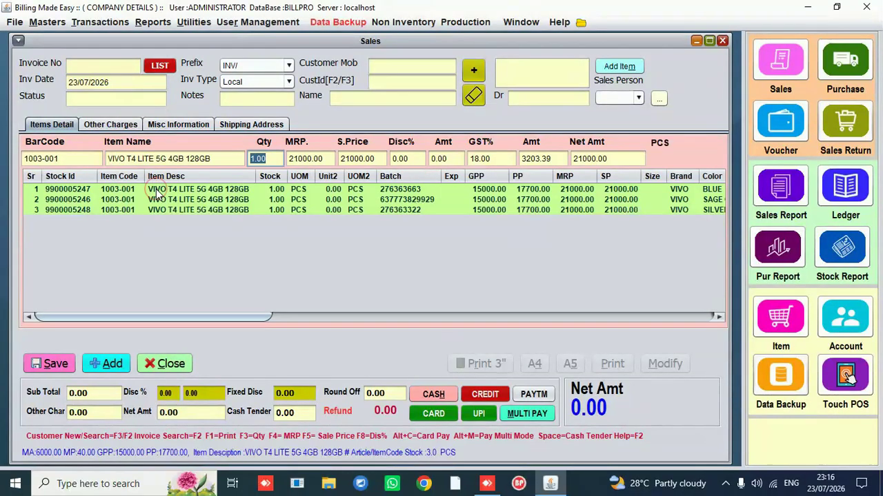
left_click(157, 190)
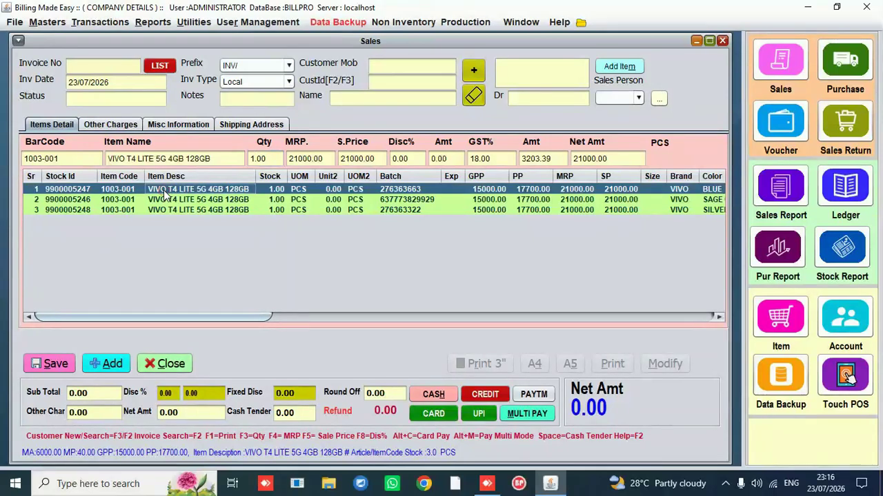
double_click(163, 190)
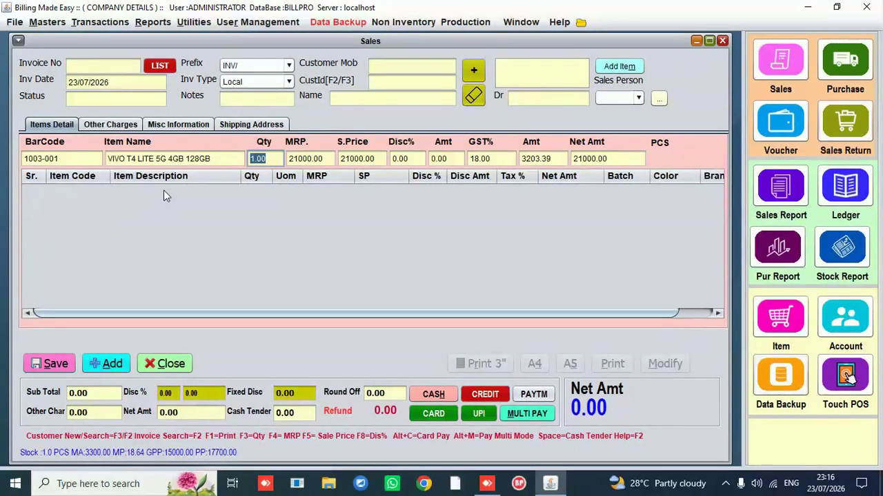
key("Return")
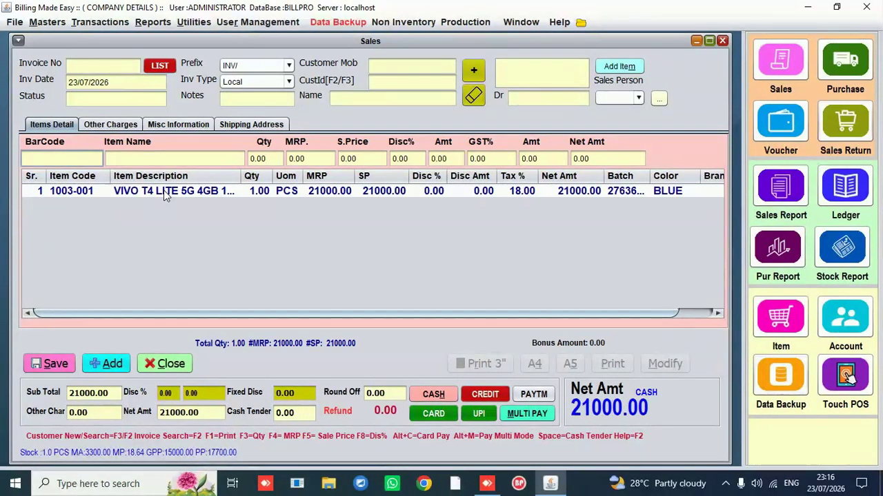
Add NECK BANDS, set payment to UPI, and save invoice 2 for 21400
left_click(147, 158)
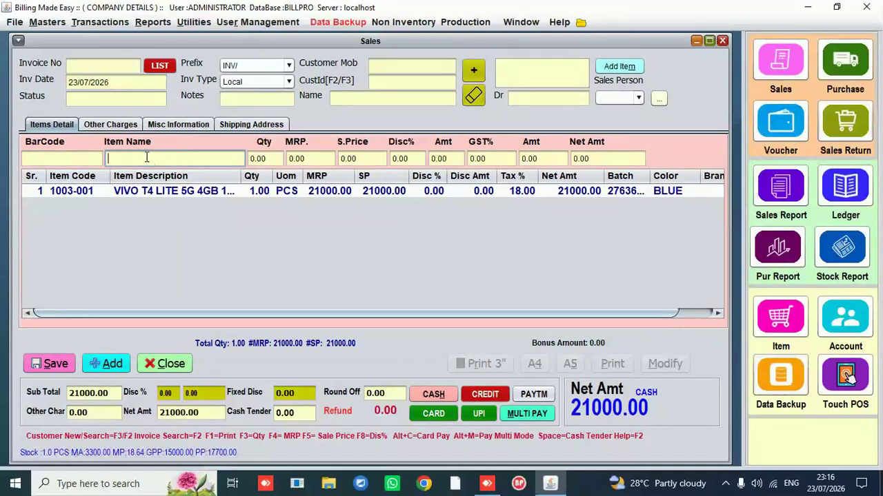
type("NE")
key("Down")
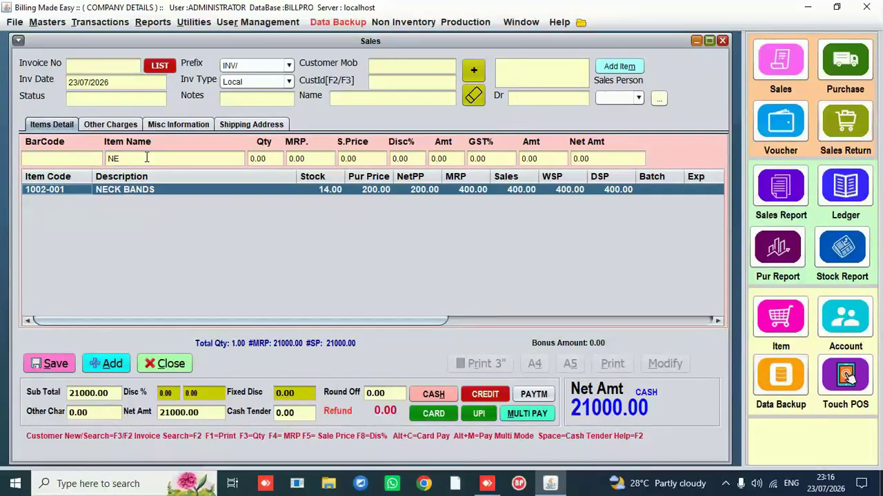
key("Return")
key("Return")
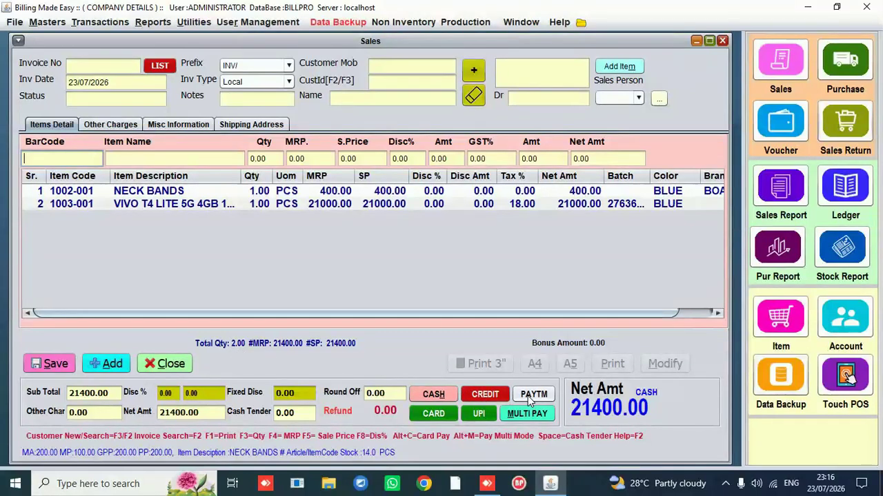
left_click(473, 418)
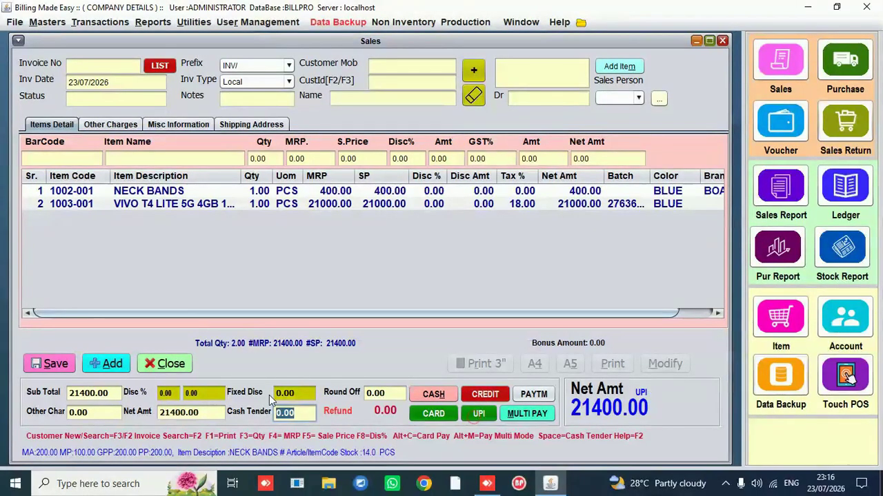
left_click(58, 369)
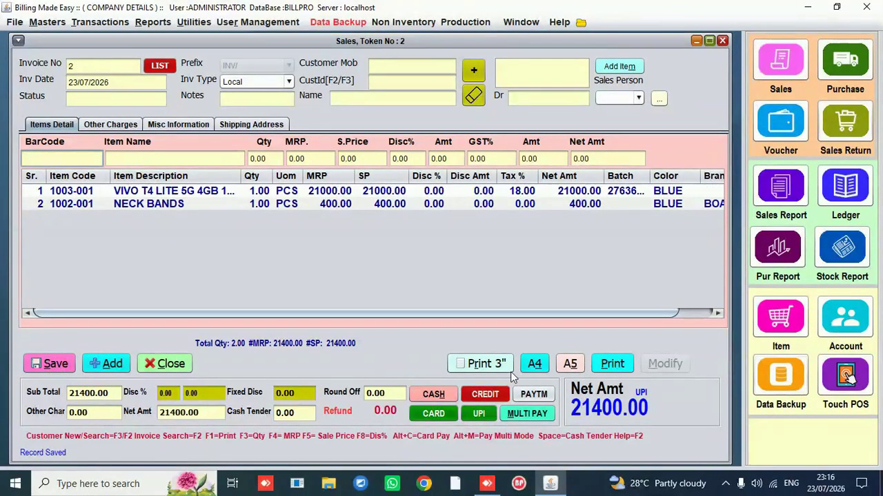
Preview invoice 2 as a 3-inch receipt, A4 and A5 page, then print it
left_click(471, 367)
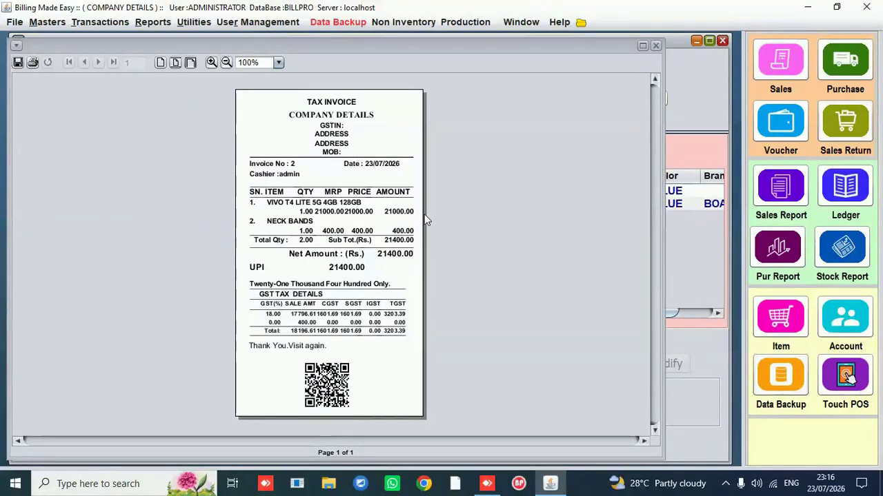
left_click(641, 46)
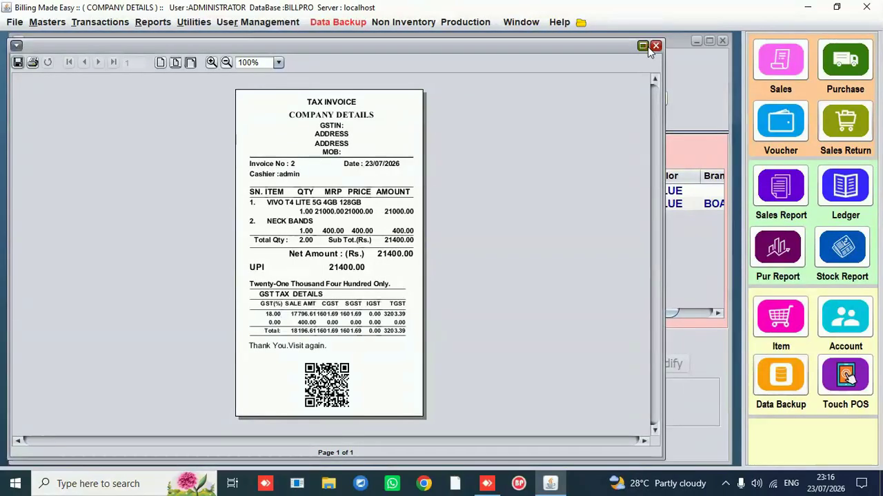
left_click(731, 39)
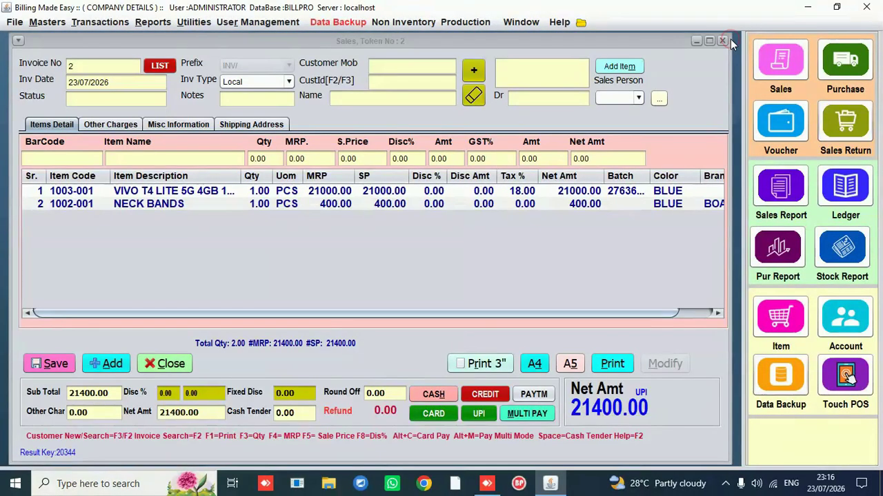
left_click(542, 369)
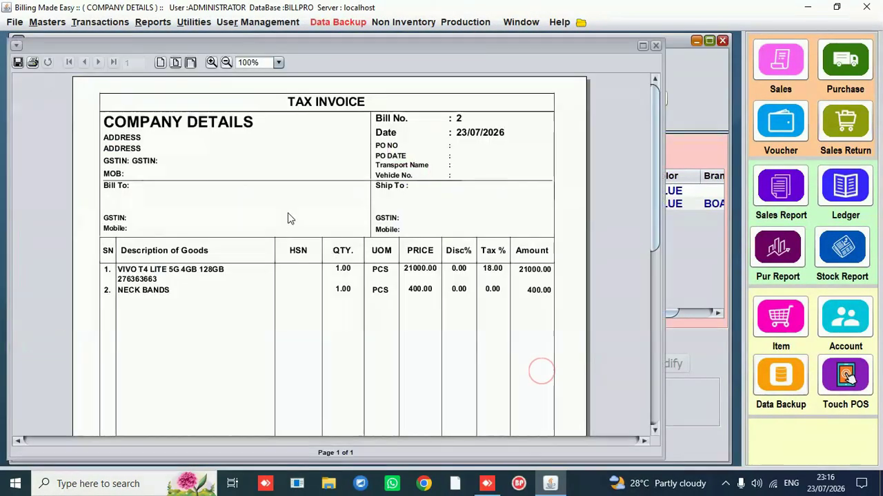
left_click(655, 47)
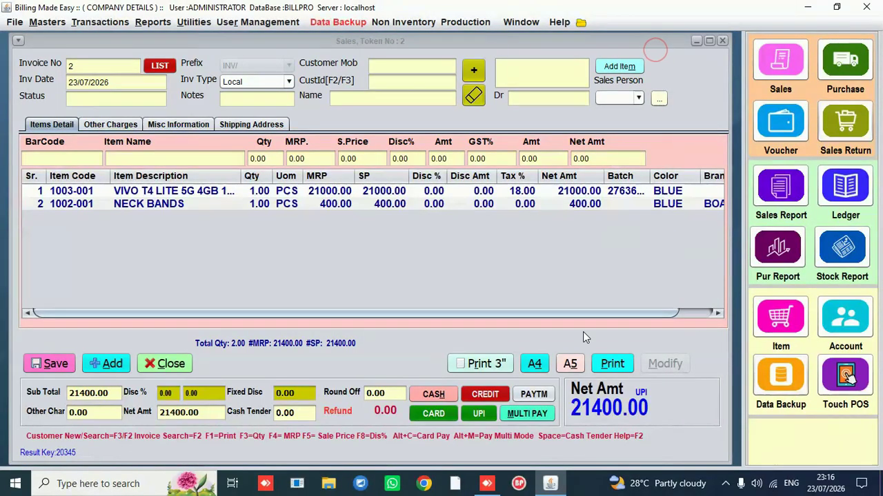
left_click(570, 364)
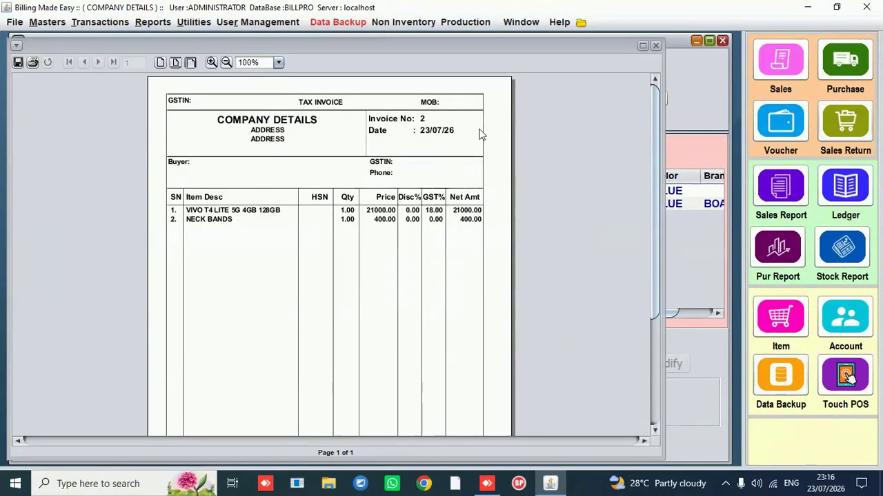
left_click(656, 47)
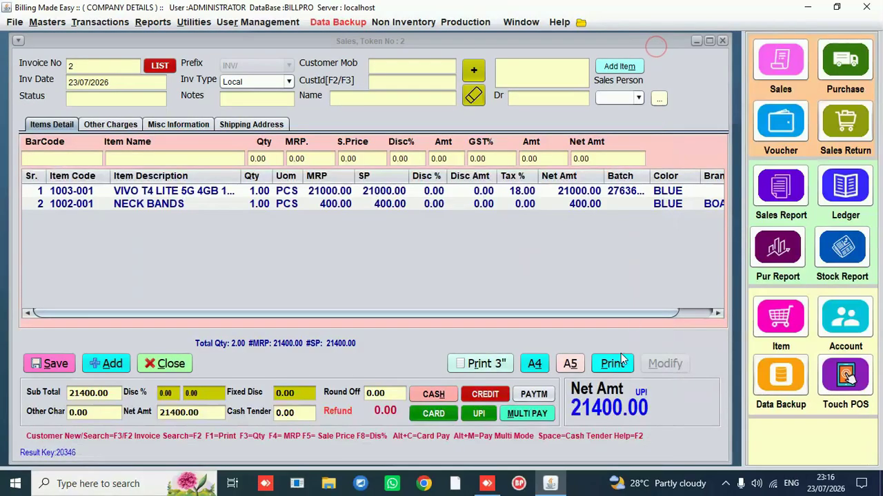
left_click(613, 370)
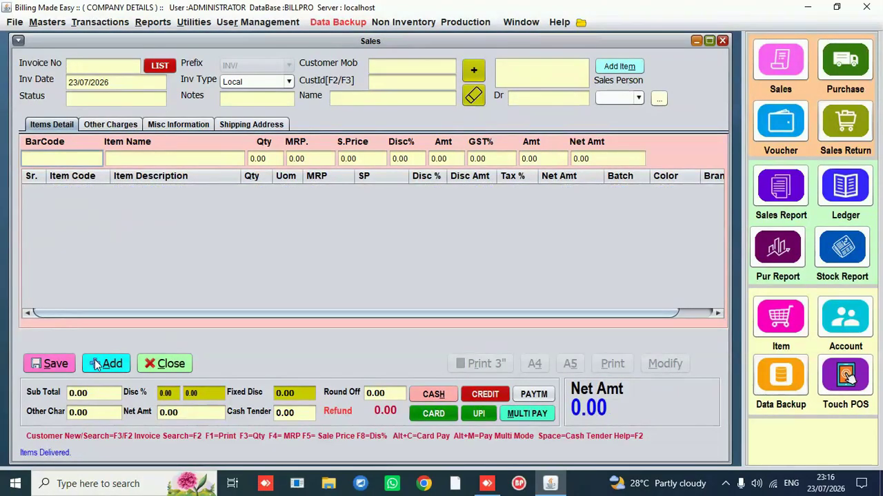
Add 10 Tempered Glass to the sales bill
left_click(135, 163)
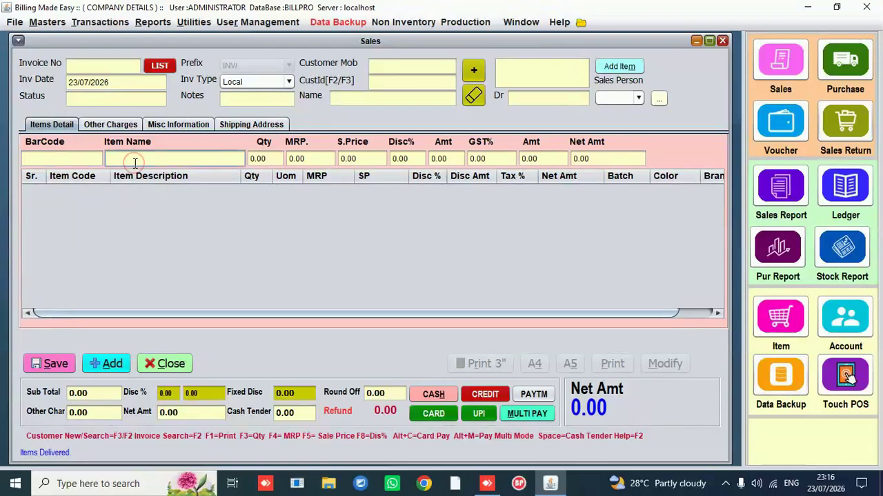
type("E")
key("Down")
key("Down")
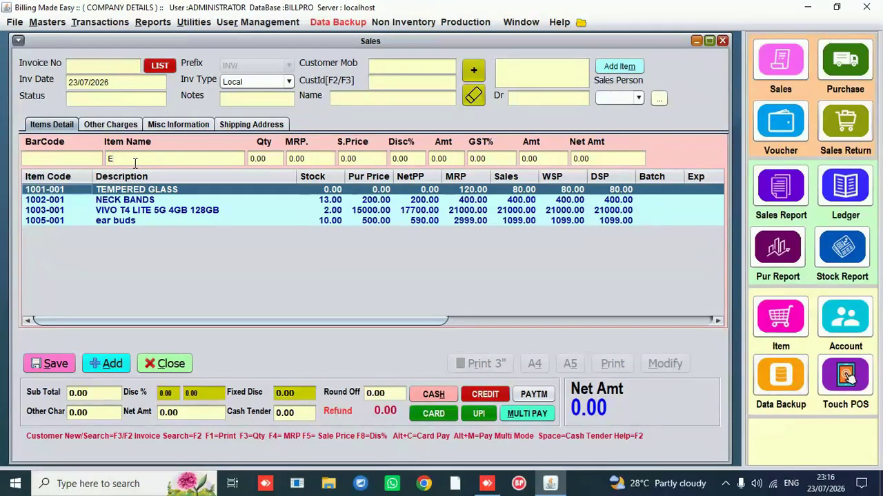
key("Up")
key("Return")
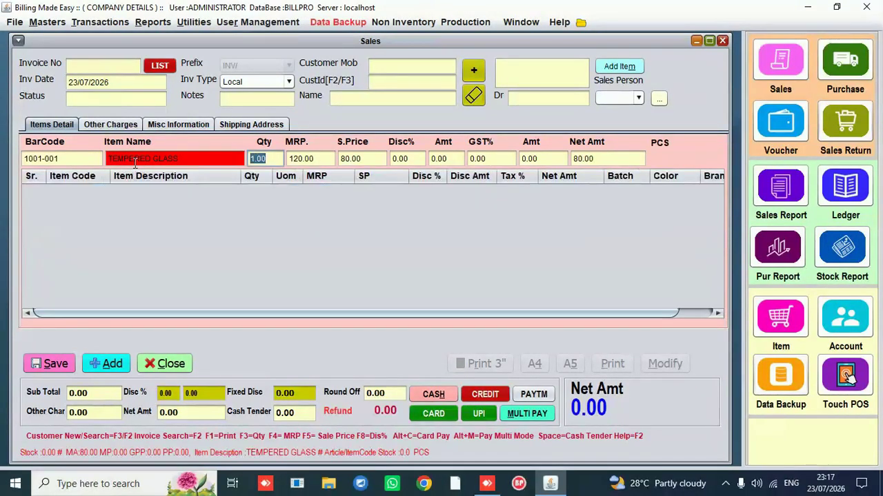
type("10")
key("Return")
Add 2 ear buds to the bill
left_click(142, 159)
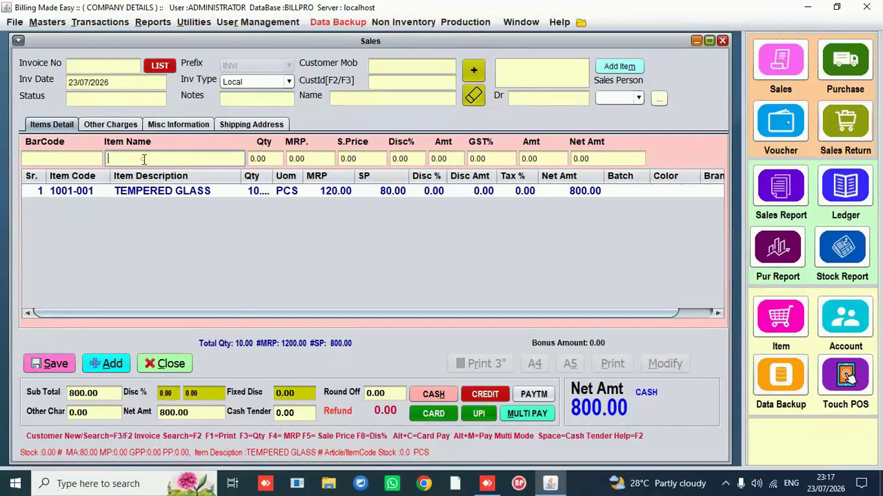
type("E")
key("Down")
key("Down")
key("Down")
key("Down")
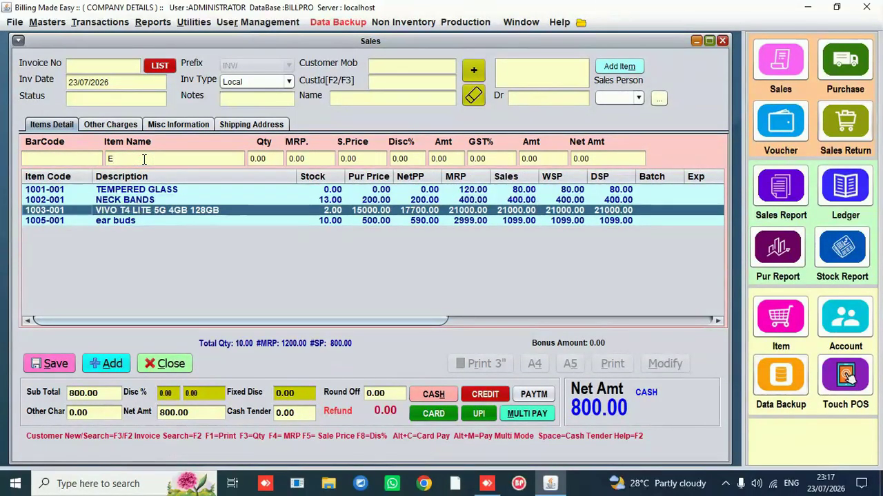
key("Return")
type("2")
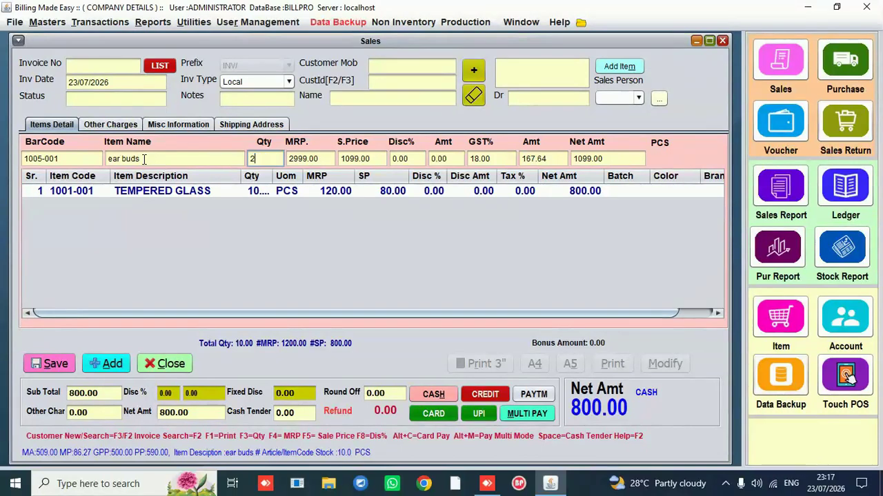
key("Return")
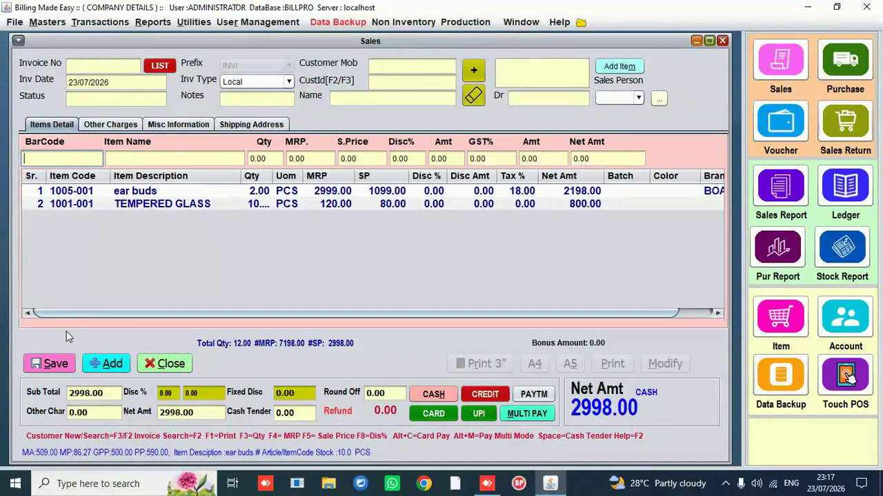
Save the bill as invoice 3 for 2998.00, print it, and close the Sales window
left_click(55, 362)
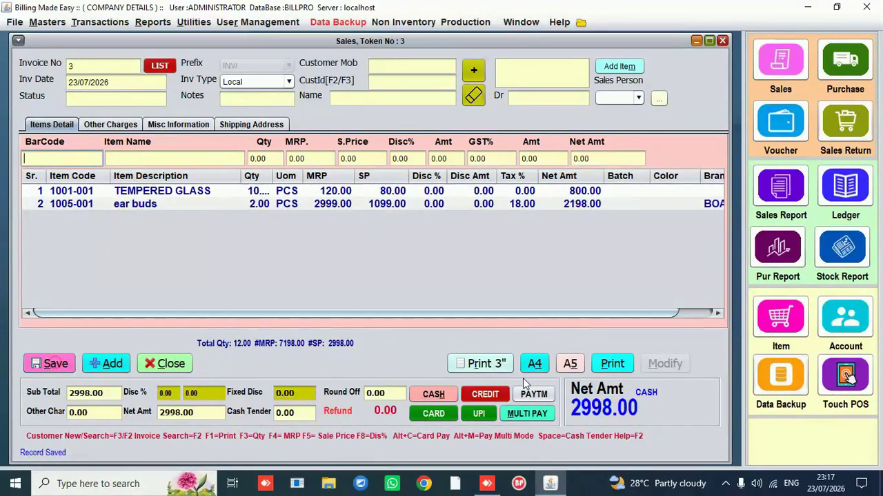
left_click(614, 363)
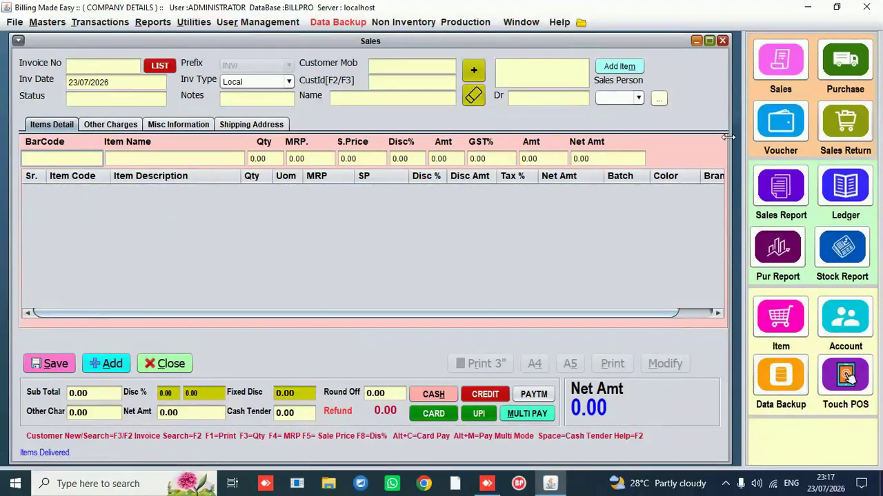
left_click(722, 41)
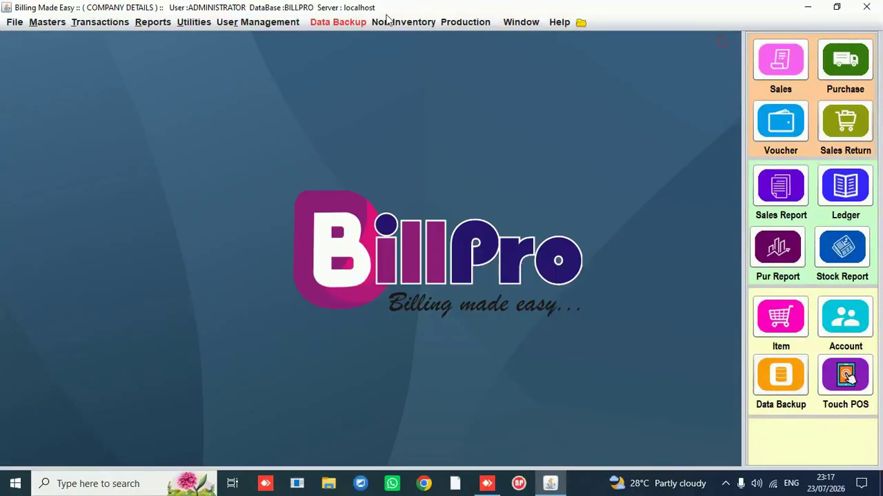
Open the Transactions menu and move across to the Reports menu
left_click(110, 22)
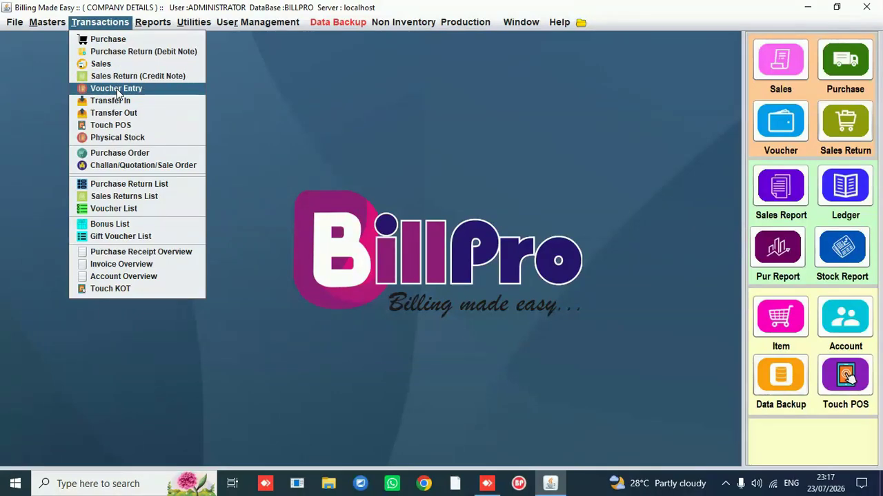
mouse_move(149, 21)
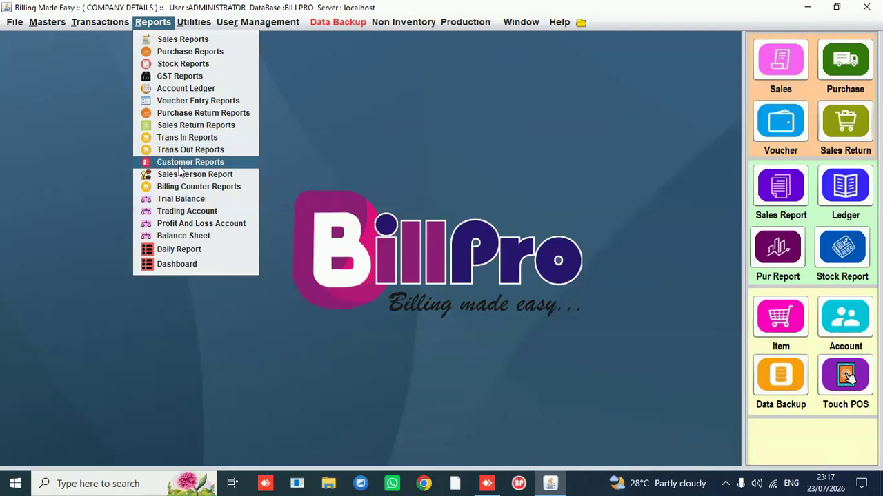
Run and close the SALES- INVOICE WISE SALES report for 23/07/2026
left_click(180, 41)
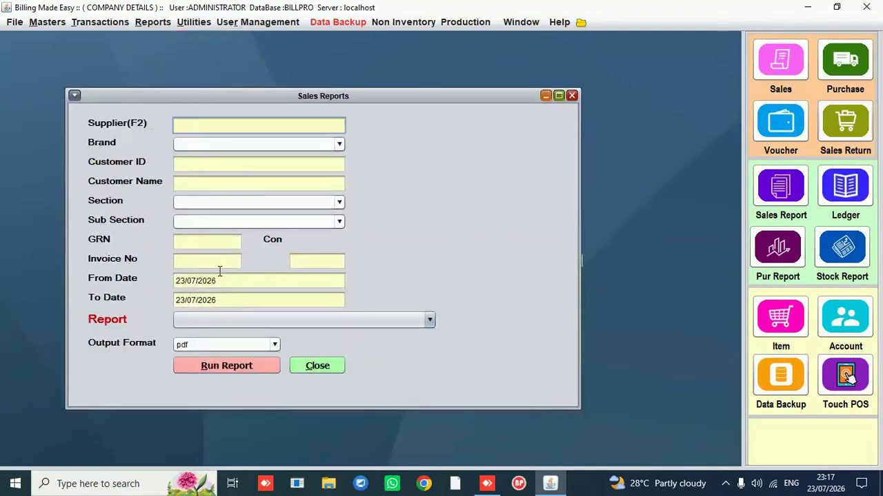
left_click(243, 323)
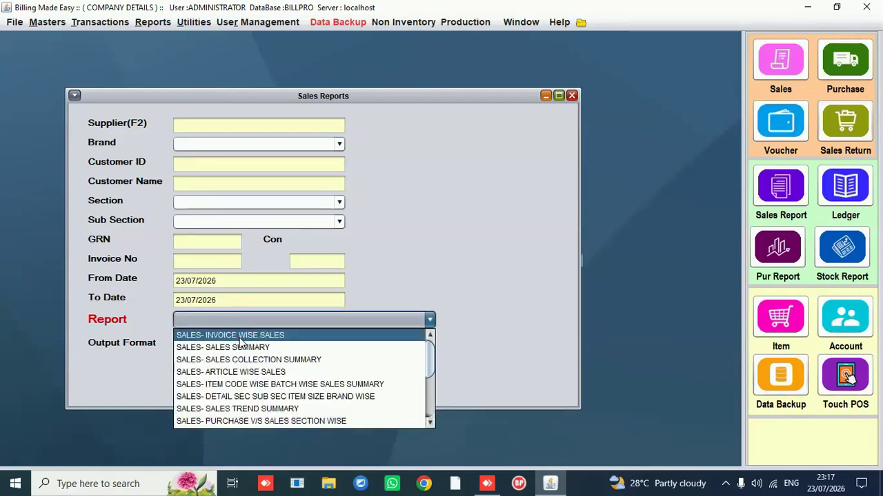
left_click(239, 336)
left_click(223, 371)
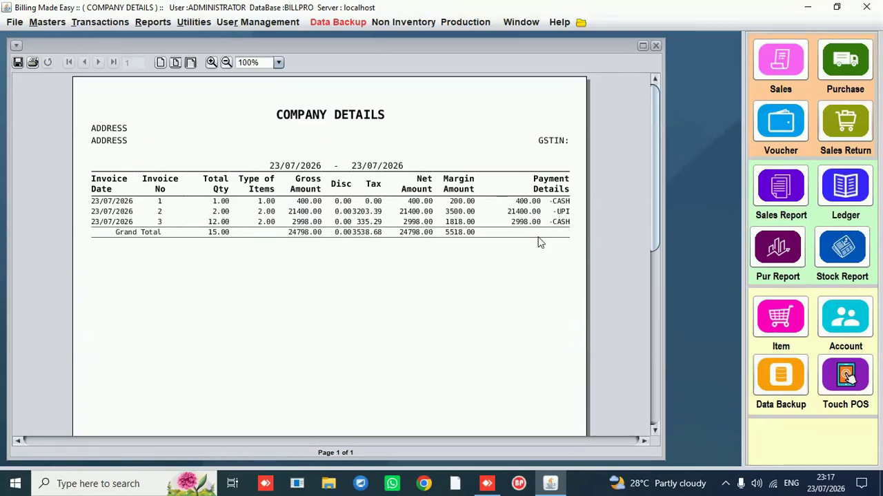
left_click(655, 45)
Run and close the SALES- SALES SUMMARY report
left_click(315, 326)
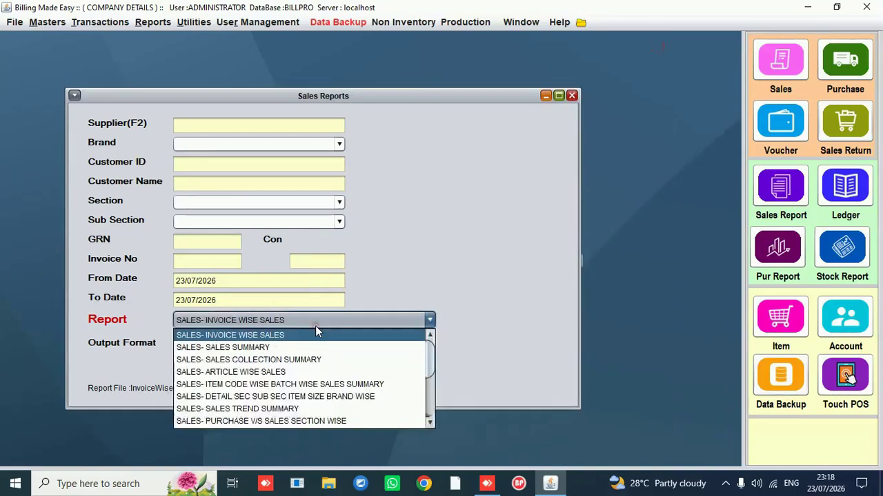
left_click(268, 349)
left_click(248, 367)
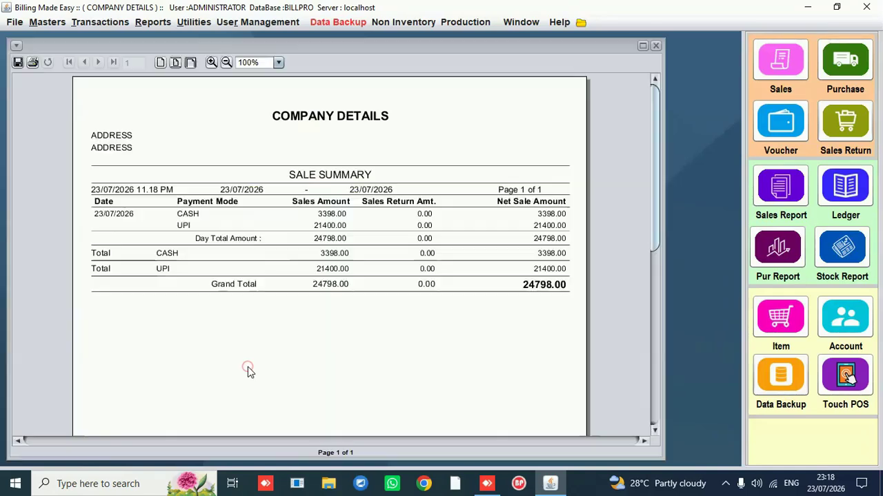
left_click(655, 46)
Run the SALES- ARTICLE WISE SALES report, then close it and the sales reports dialog
left_click(319, 323)
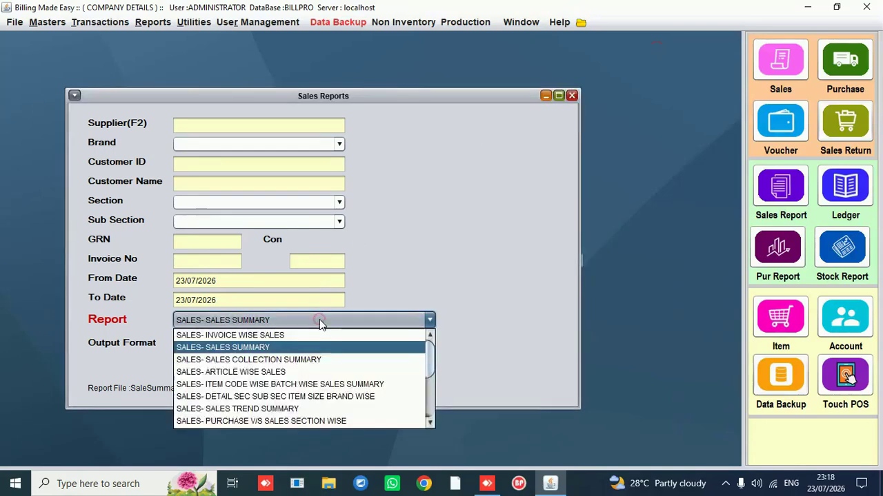
left_click(272, 375)
left_click(245, 366)
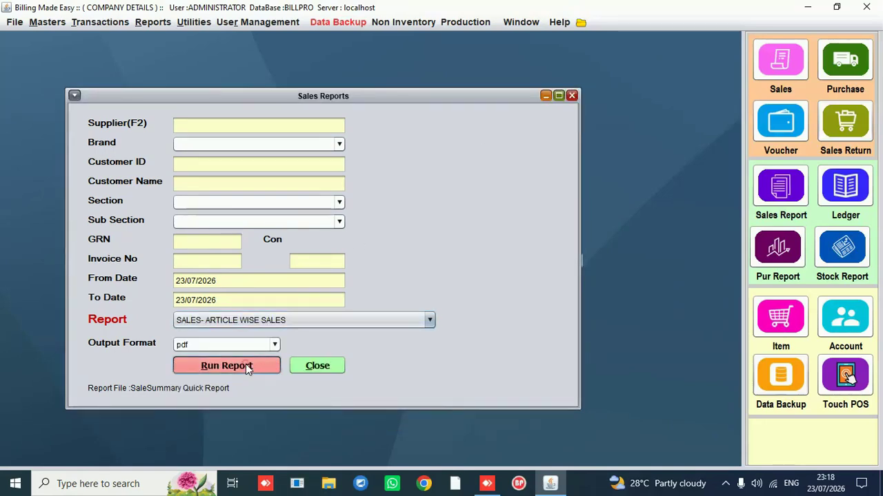
left_click(655, 46)
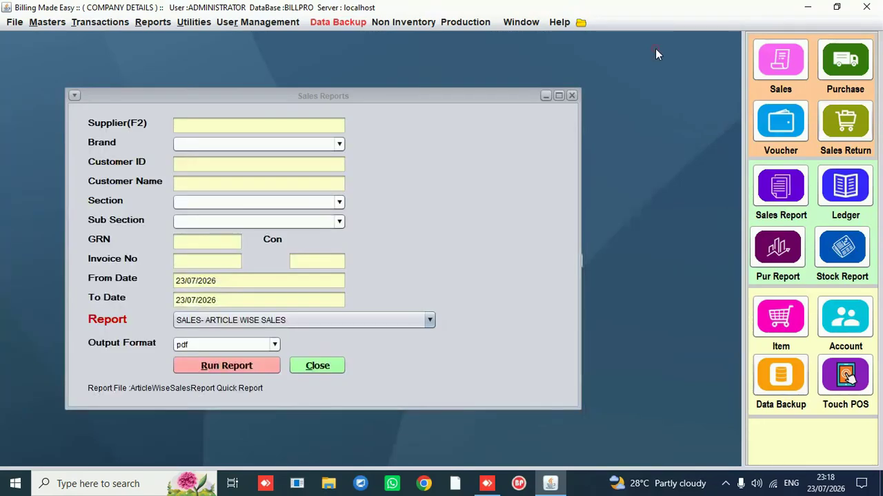
left_click(571, 97)
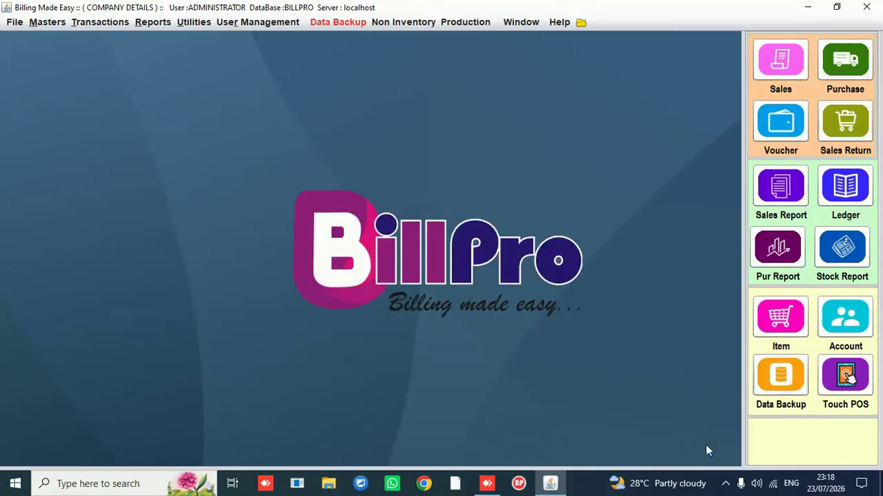
left_click(726, 483)
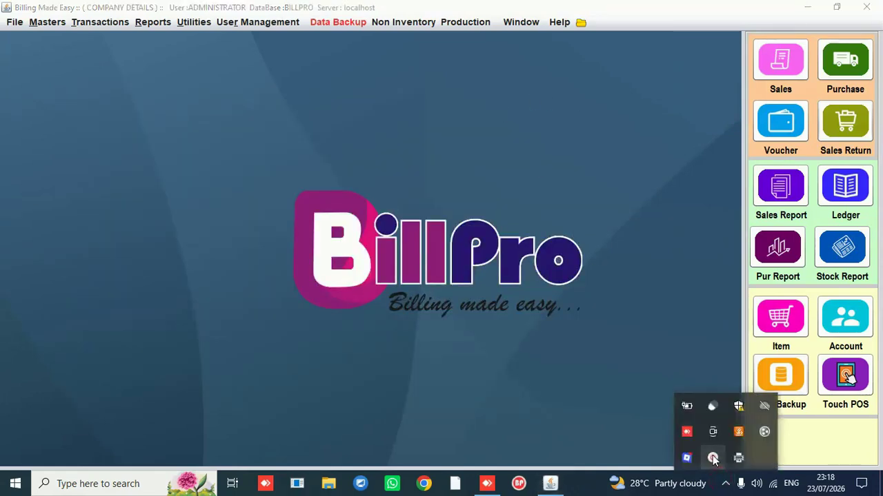